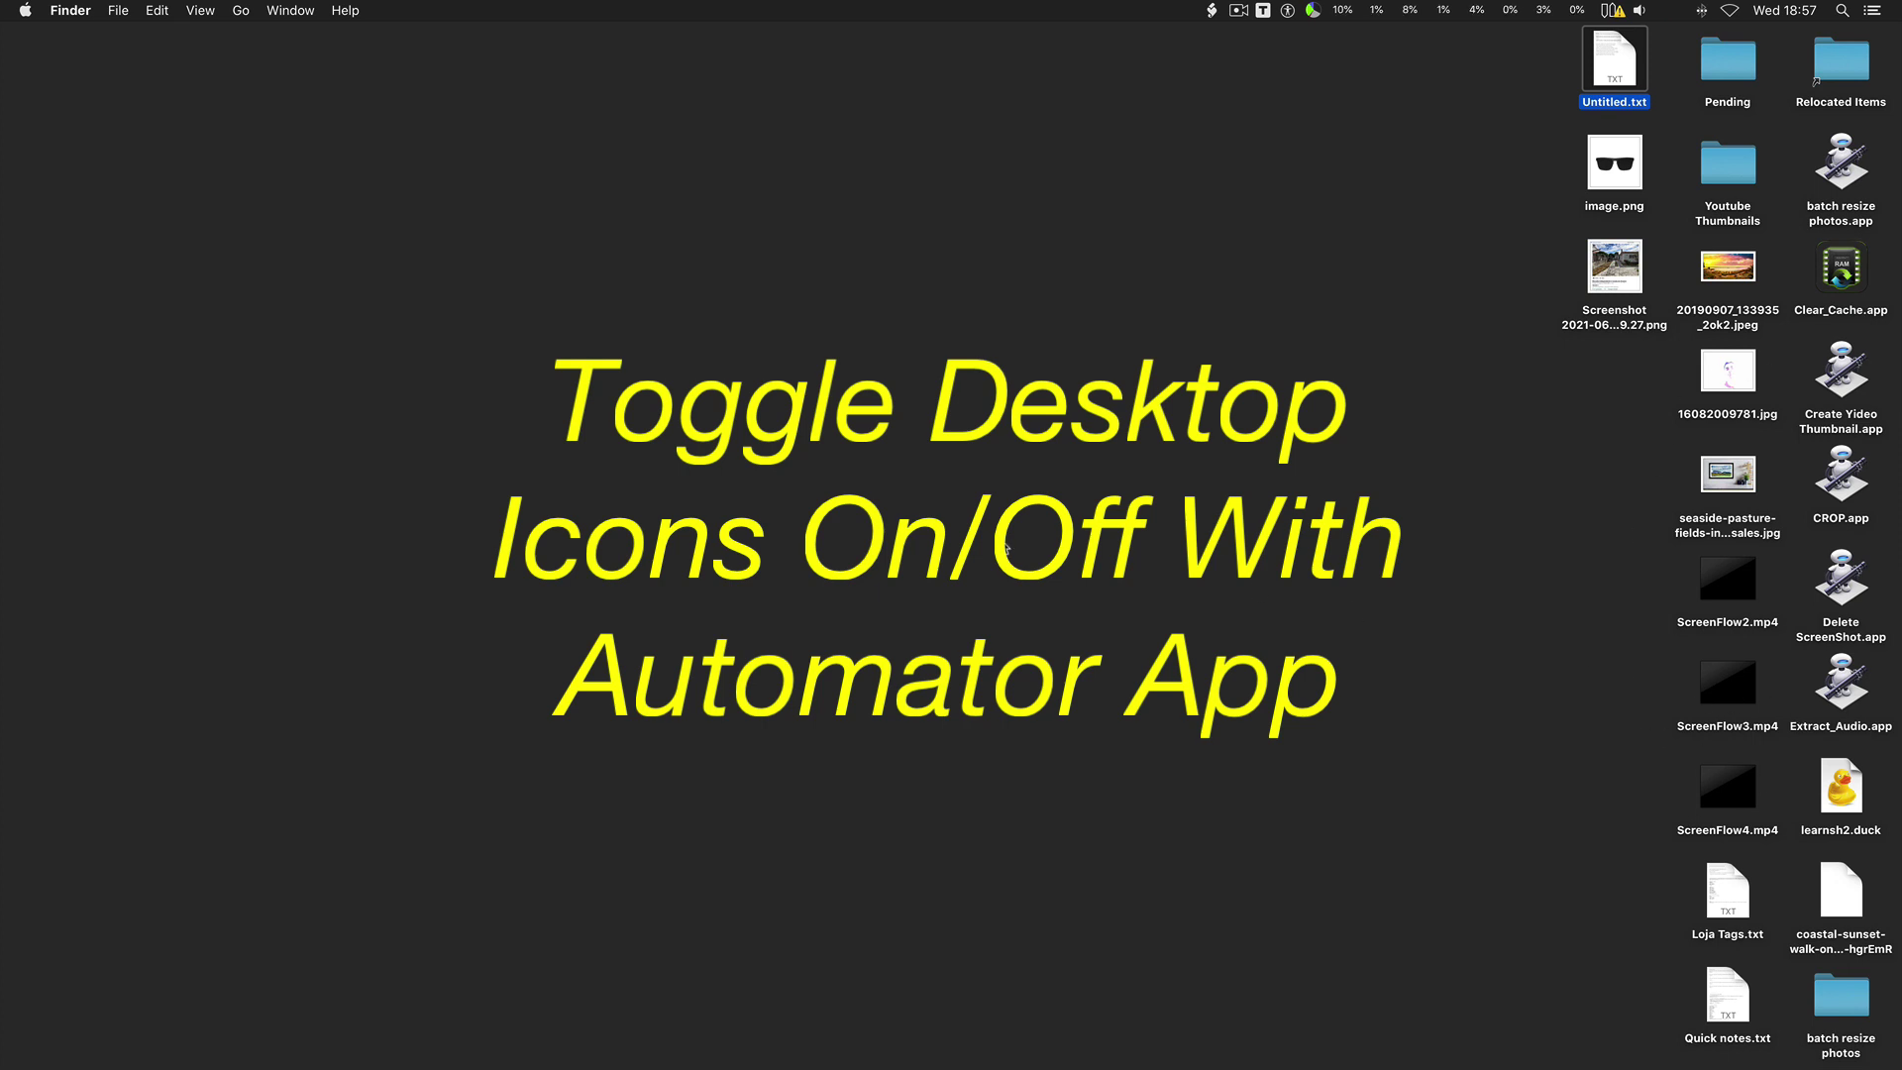
Launch Automator from Spotlight and start a new document from the File menu.
left_click(975, 522)
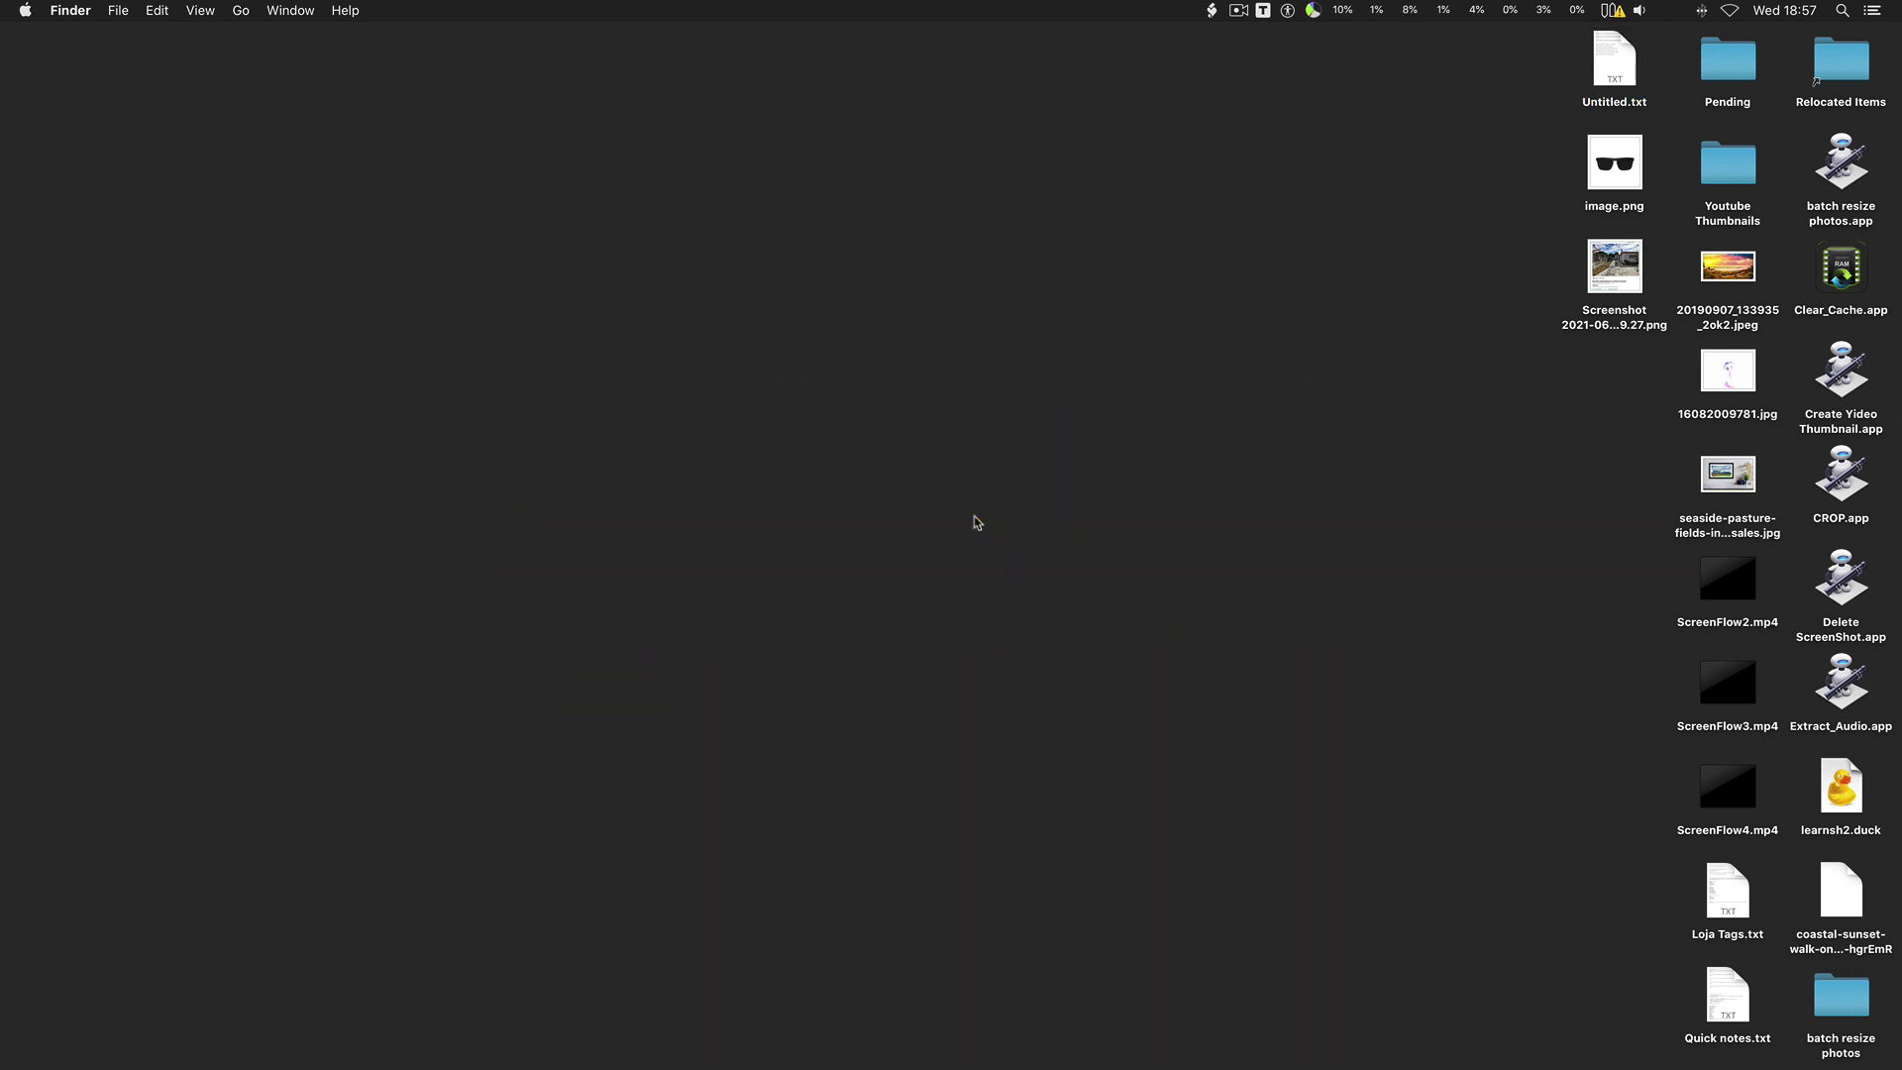
key("super+space")
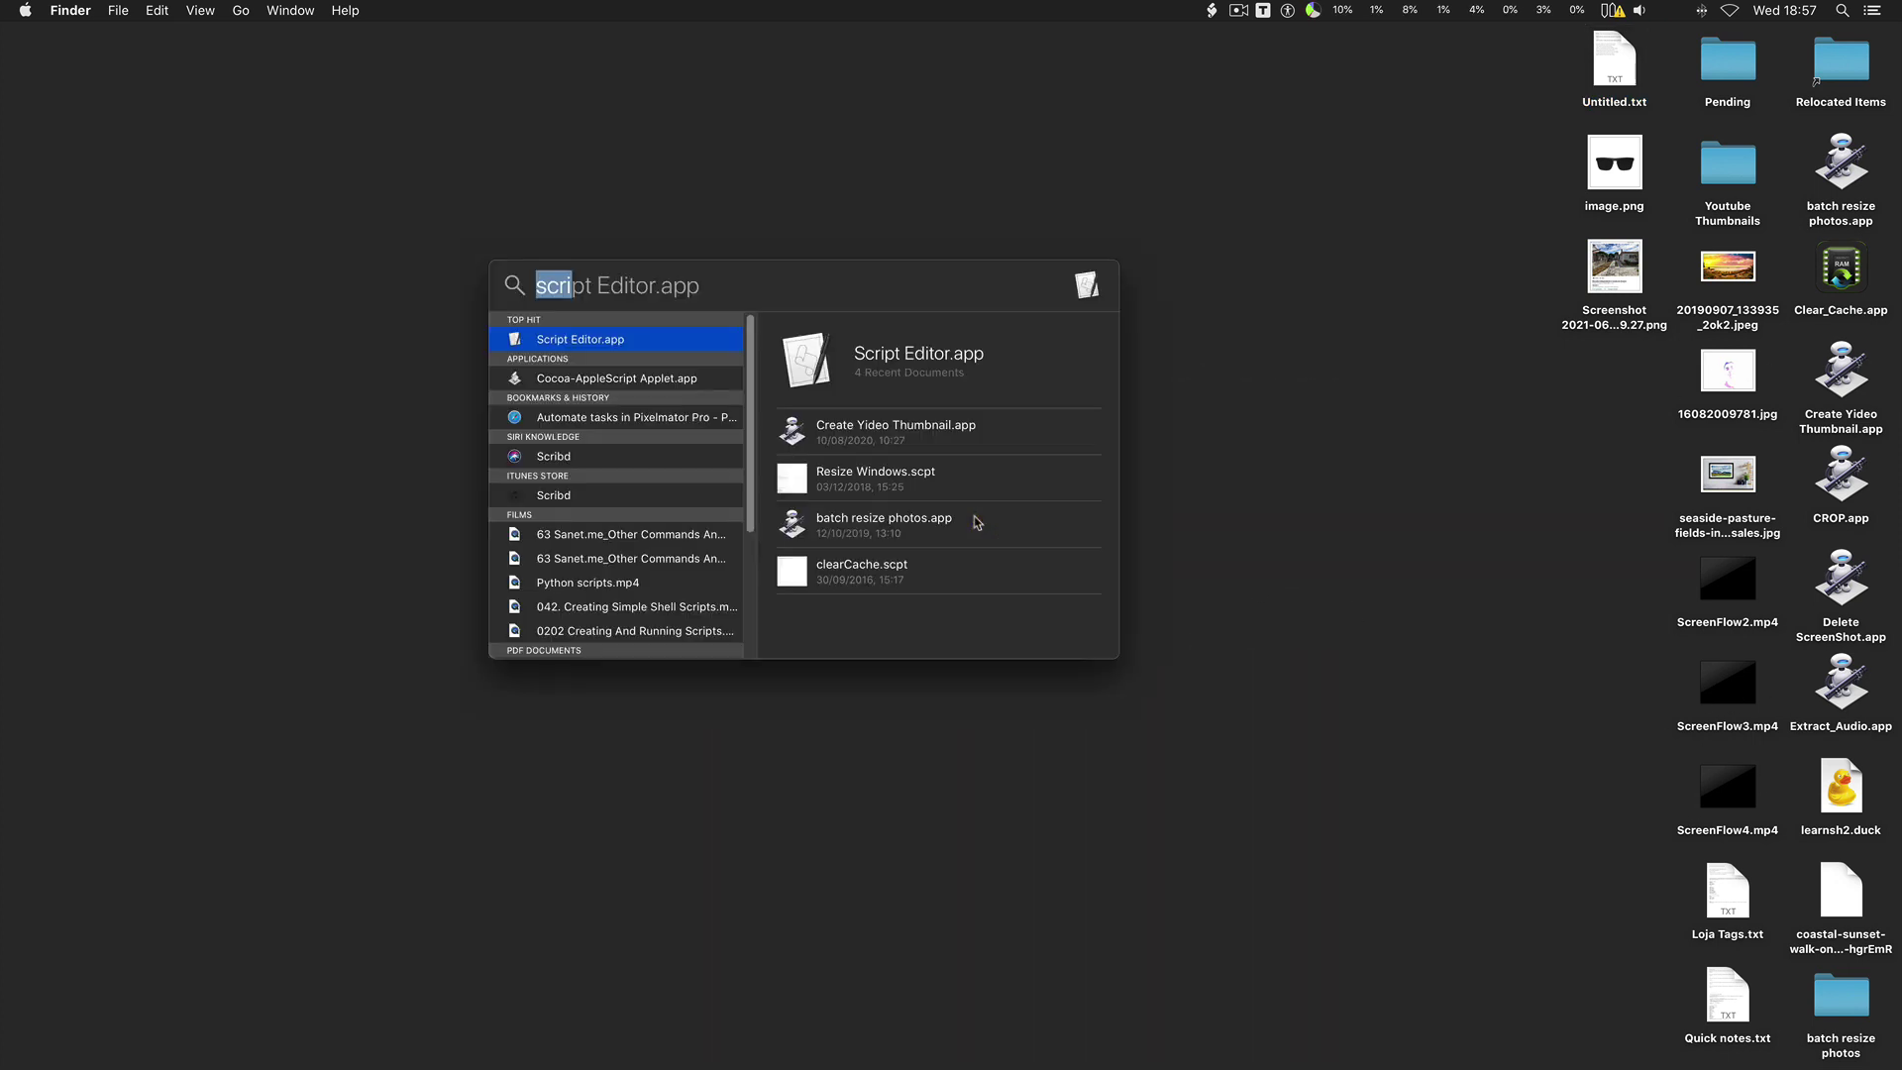
type("au")
key("Return")
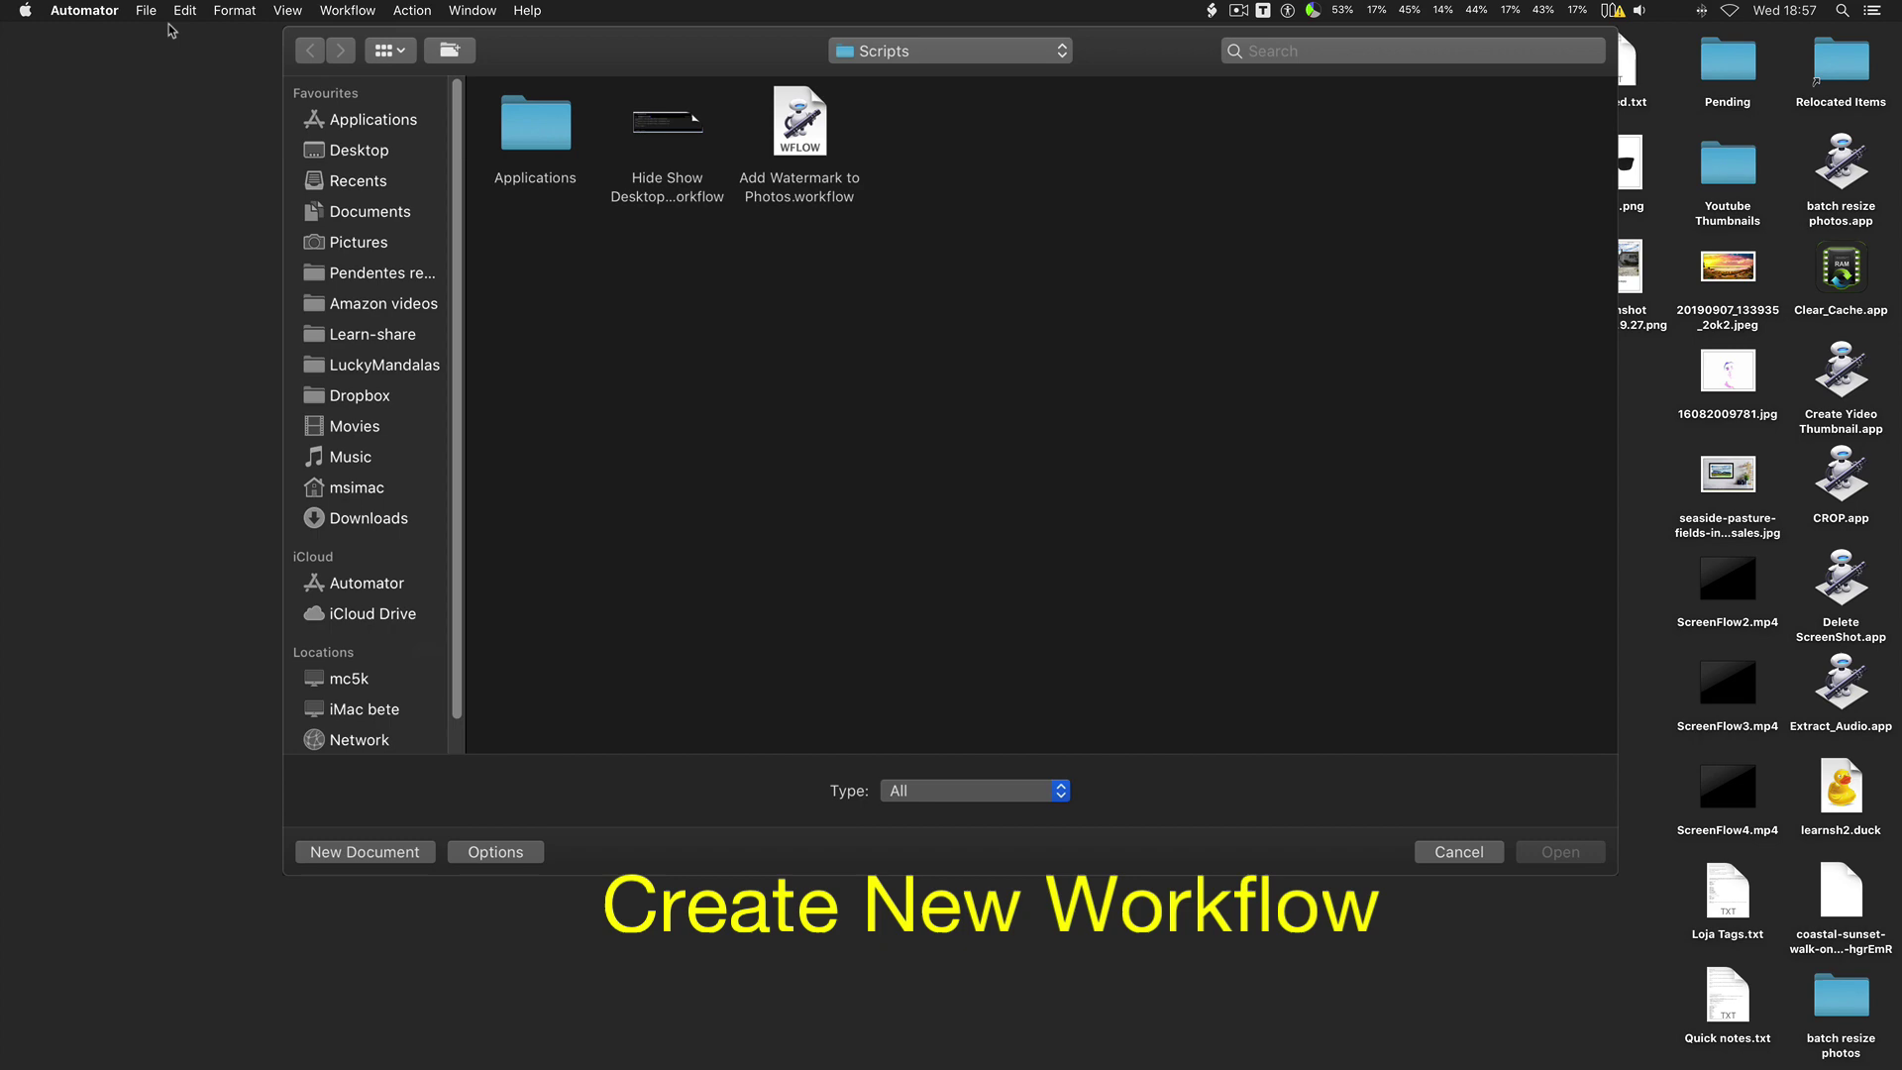
left_click(142, 13)
left_click(144, 16)
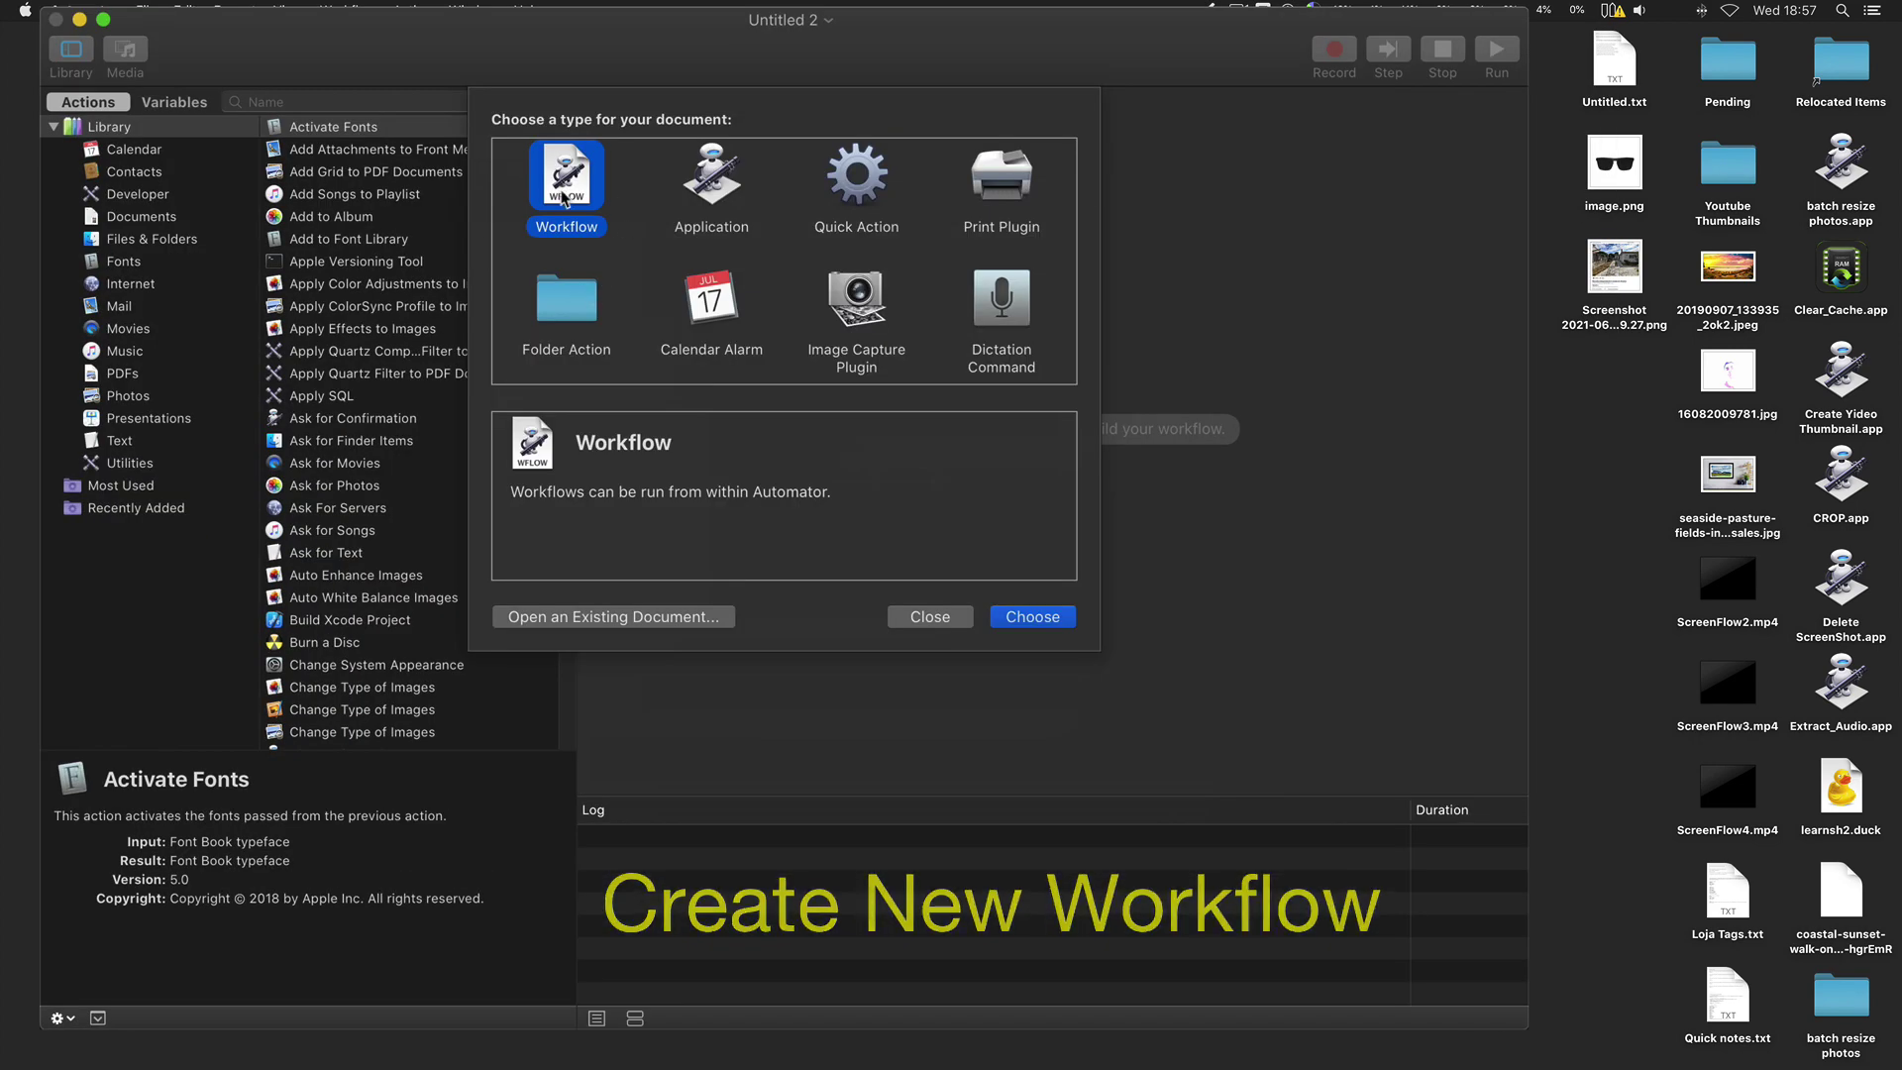
Make it a Workflow, add an enlarged Run Shell Script action, and paste the desktop-toggle script.
left_click(1032, 619)
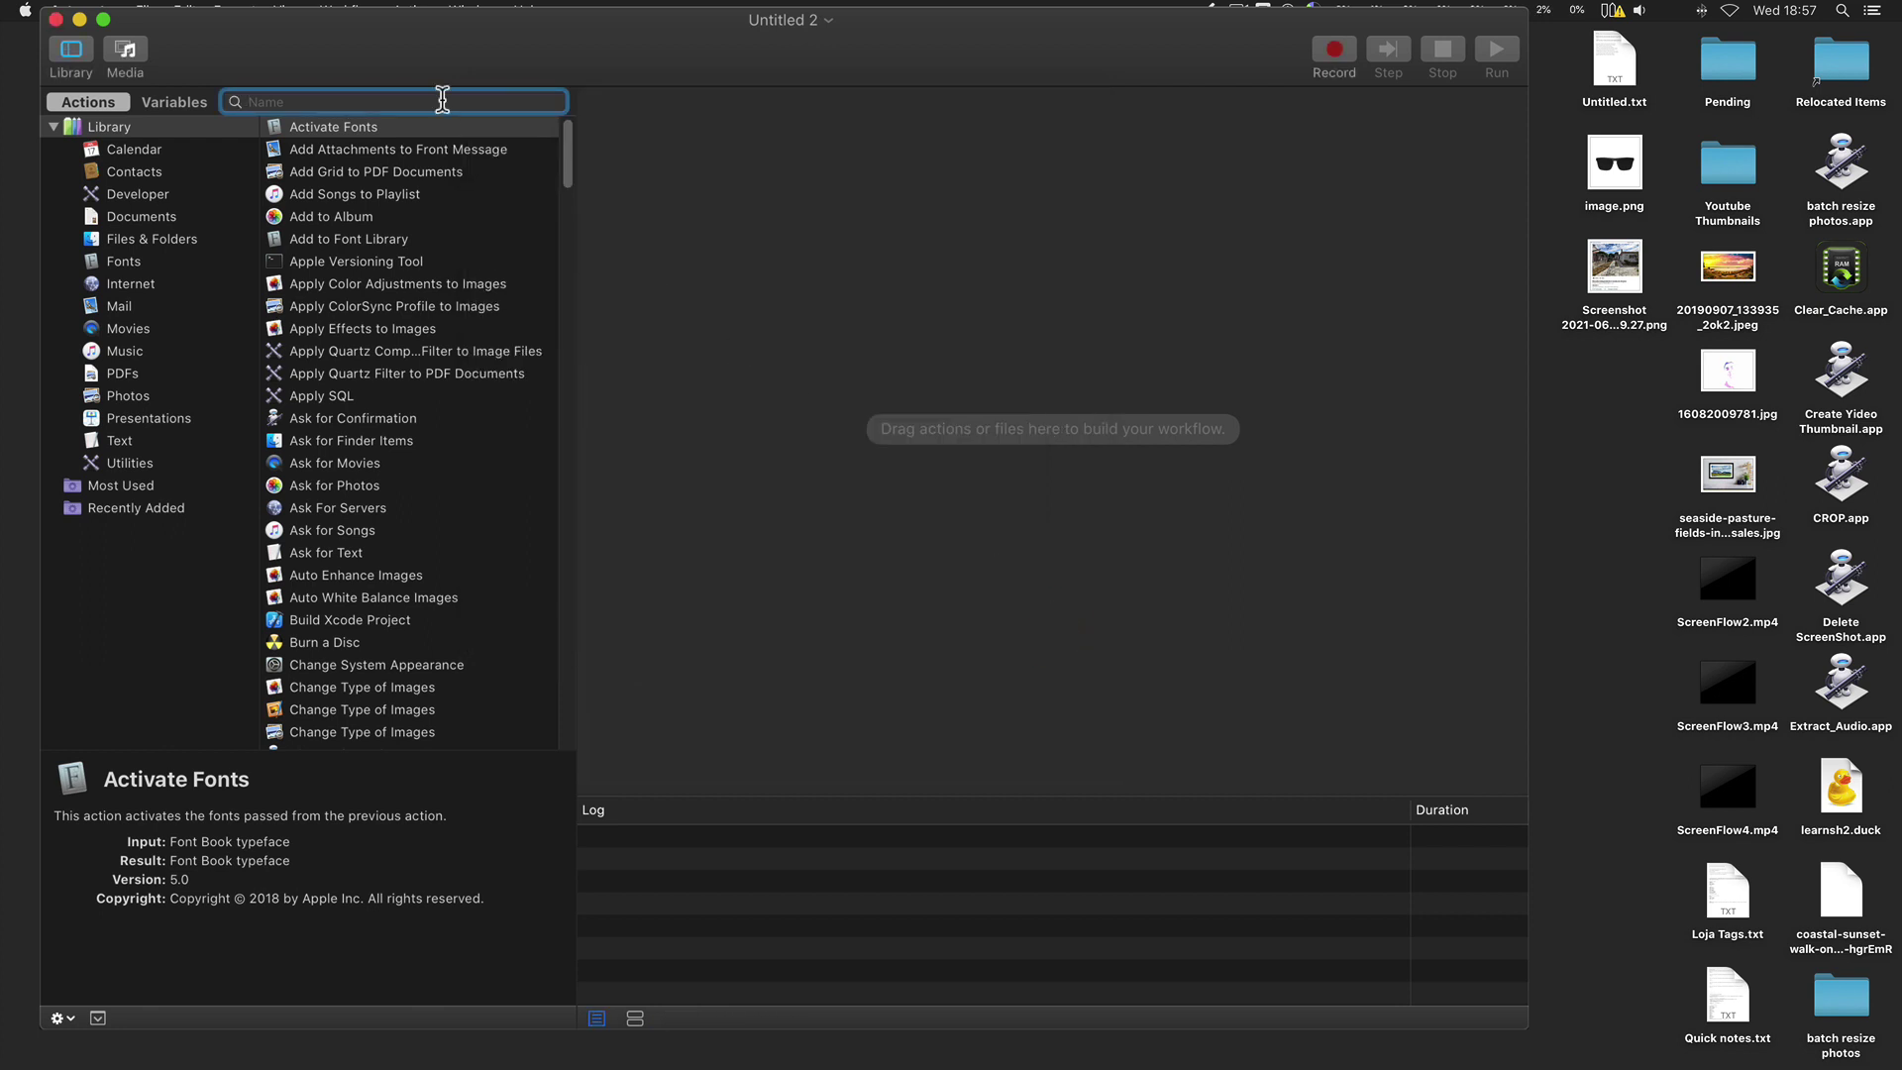
type("run")
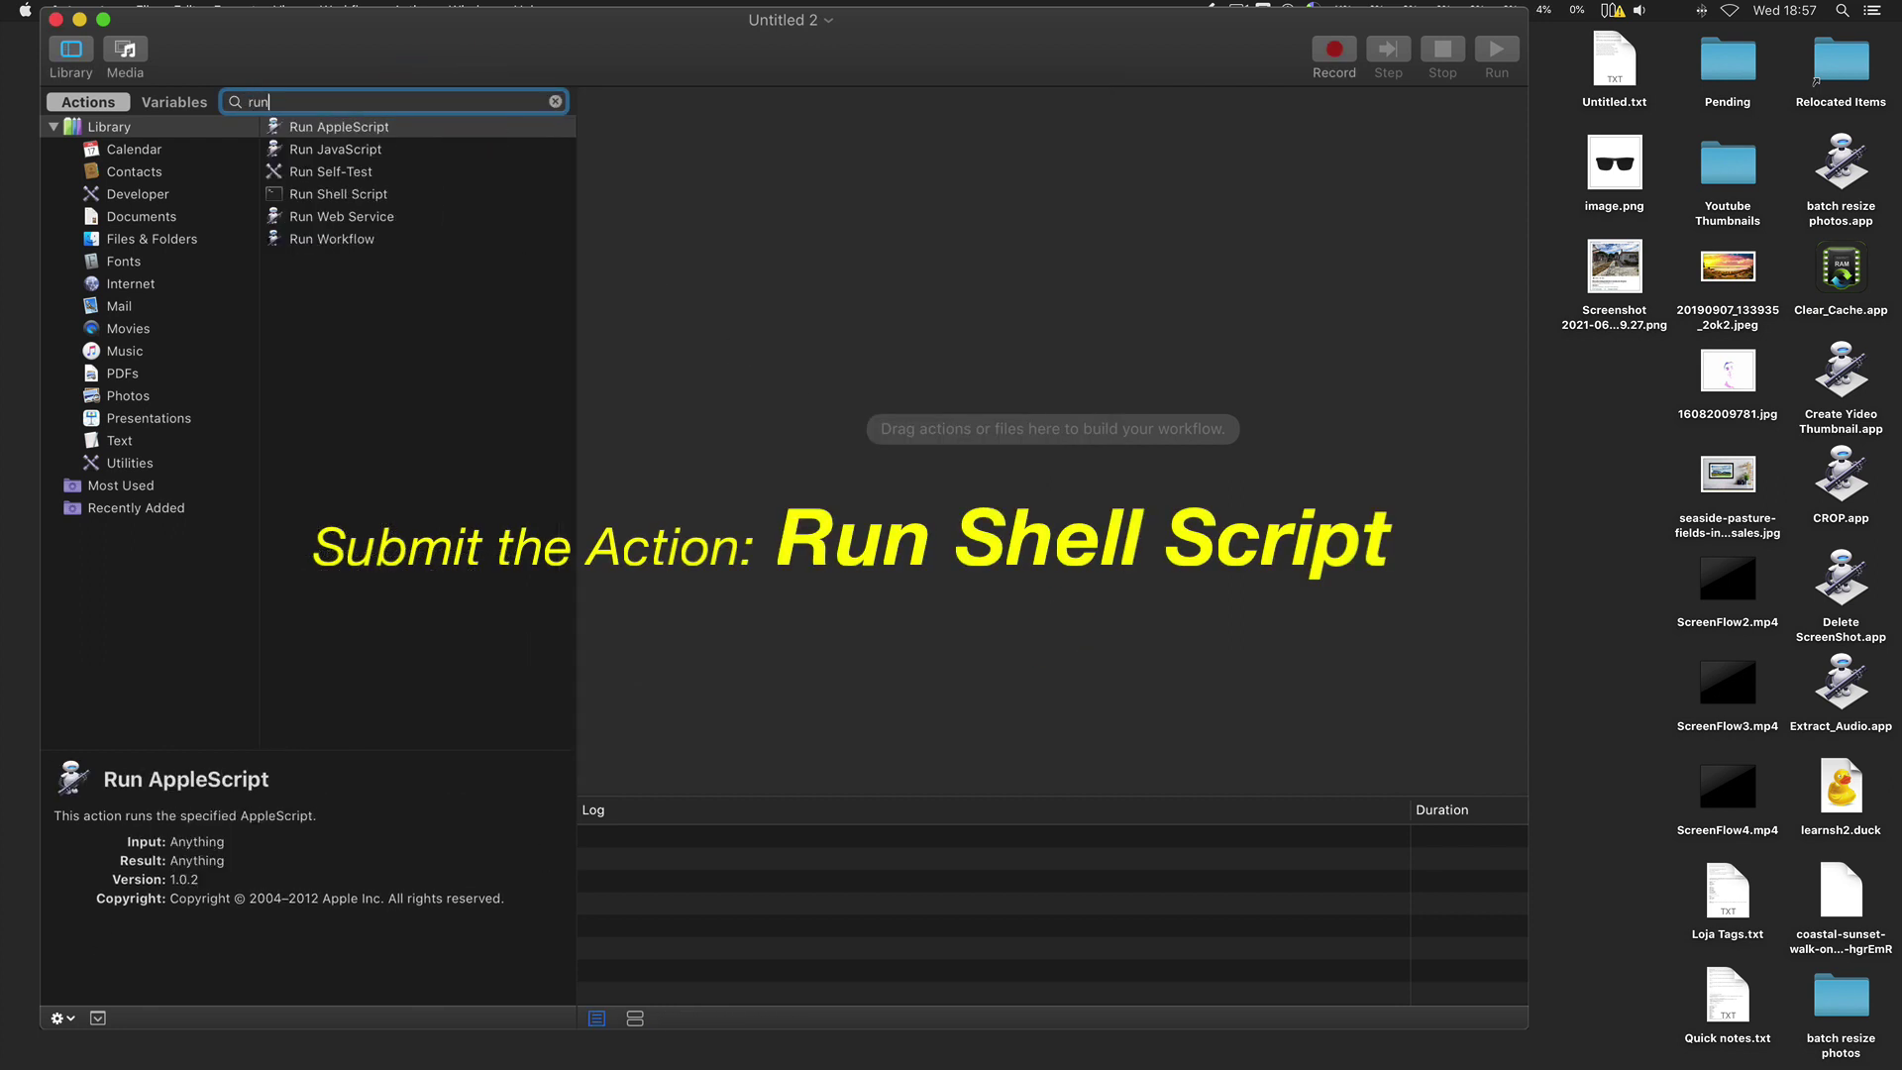
left_click(365, 195)
left_click_drag(365, 195, 793, 214)
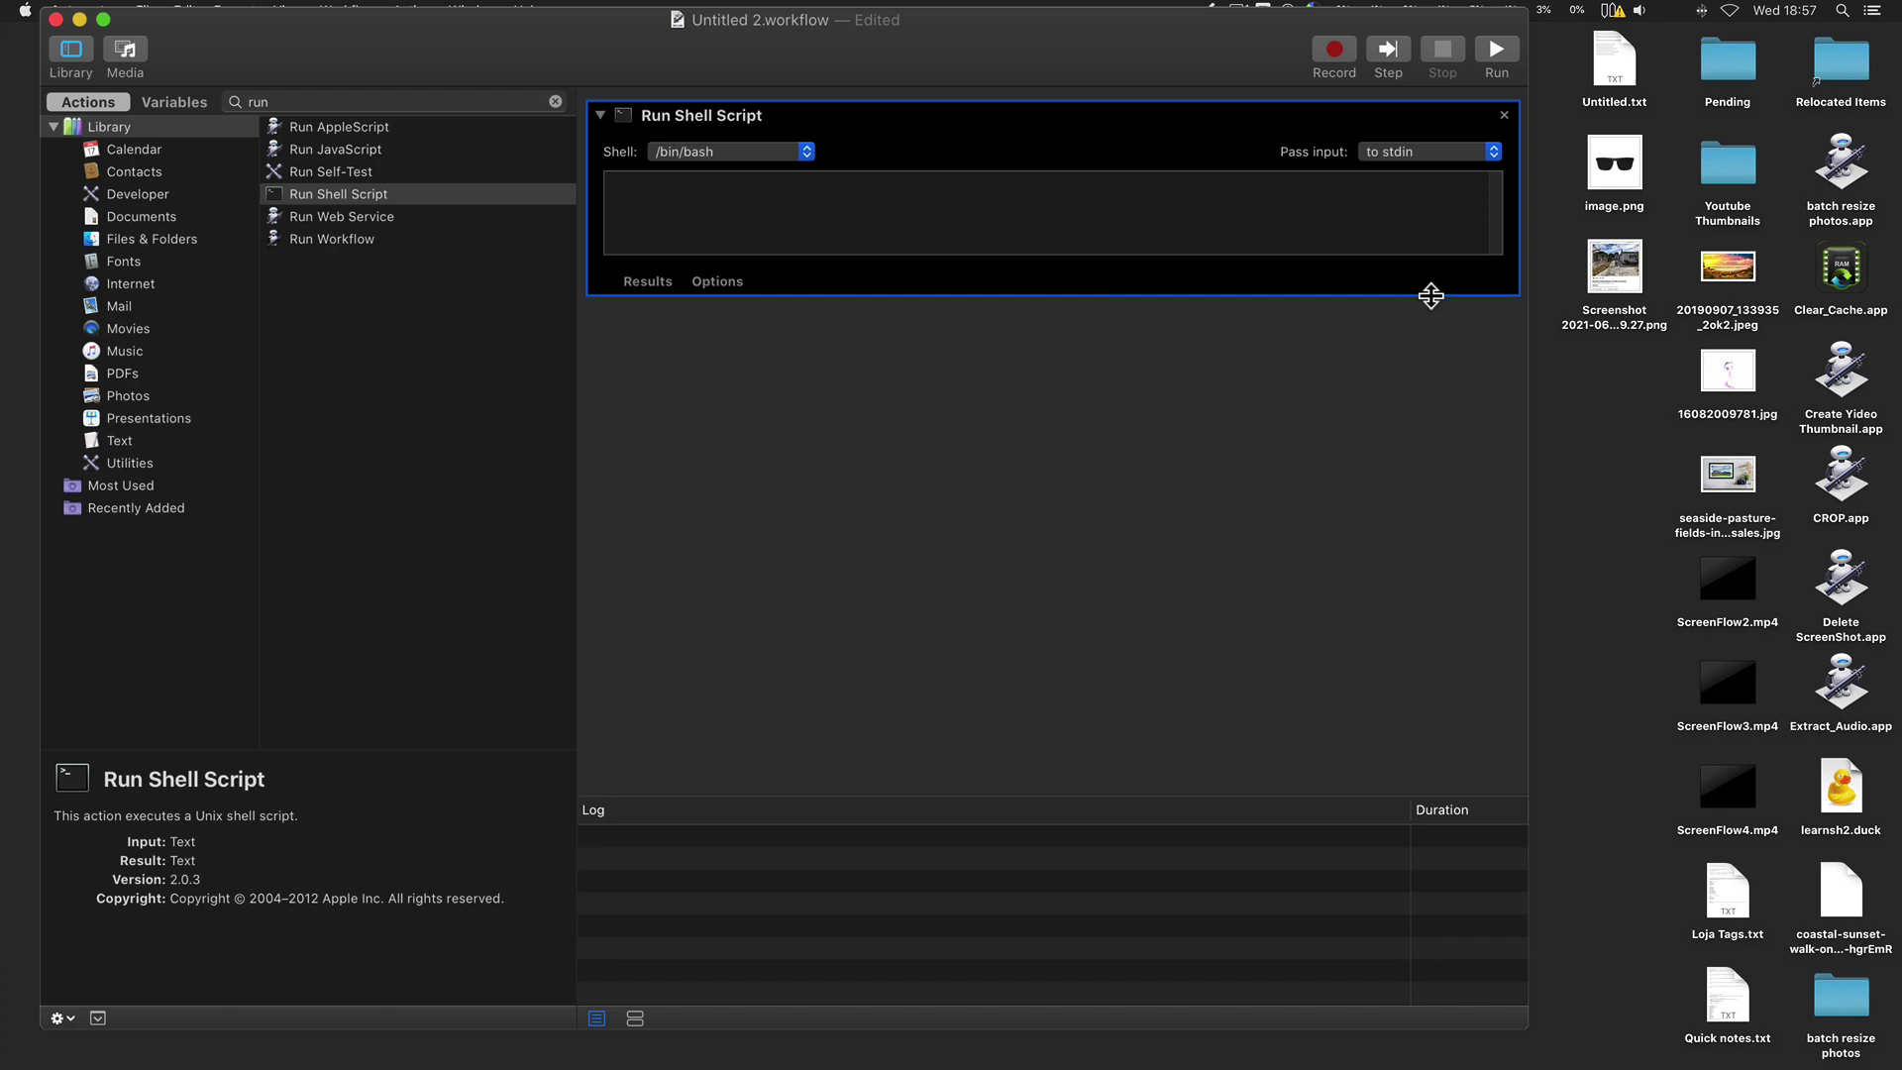
left_click_drag(1431, 296, 1387, 367)
left_click(1073, 206)
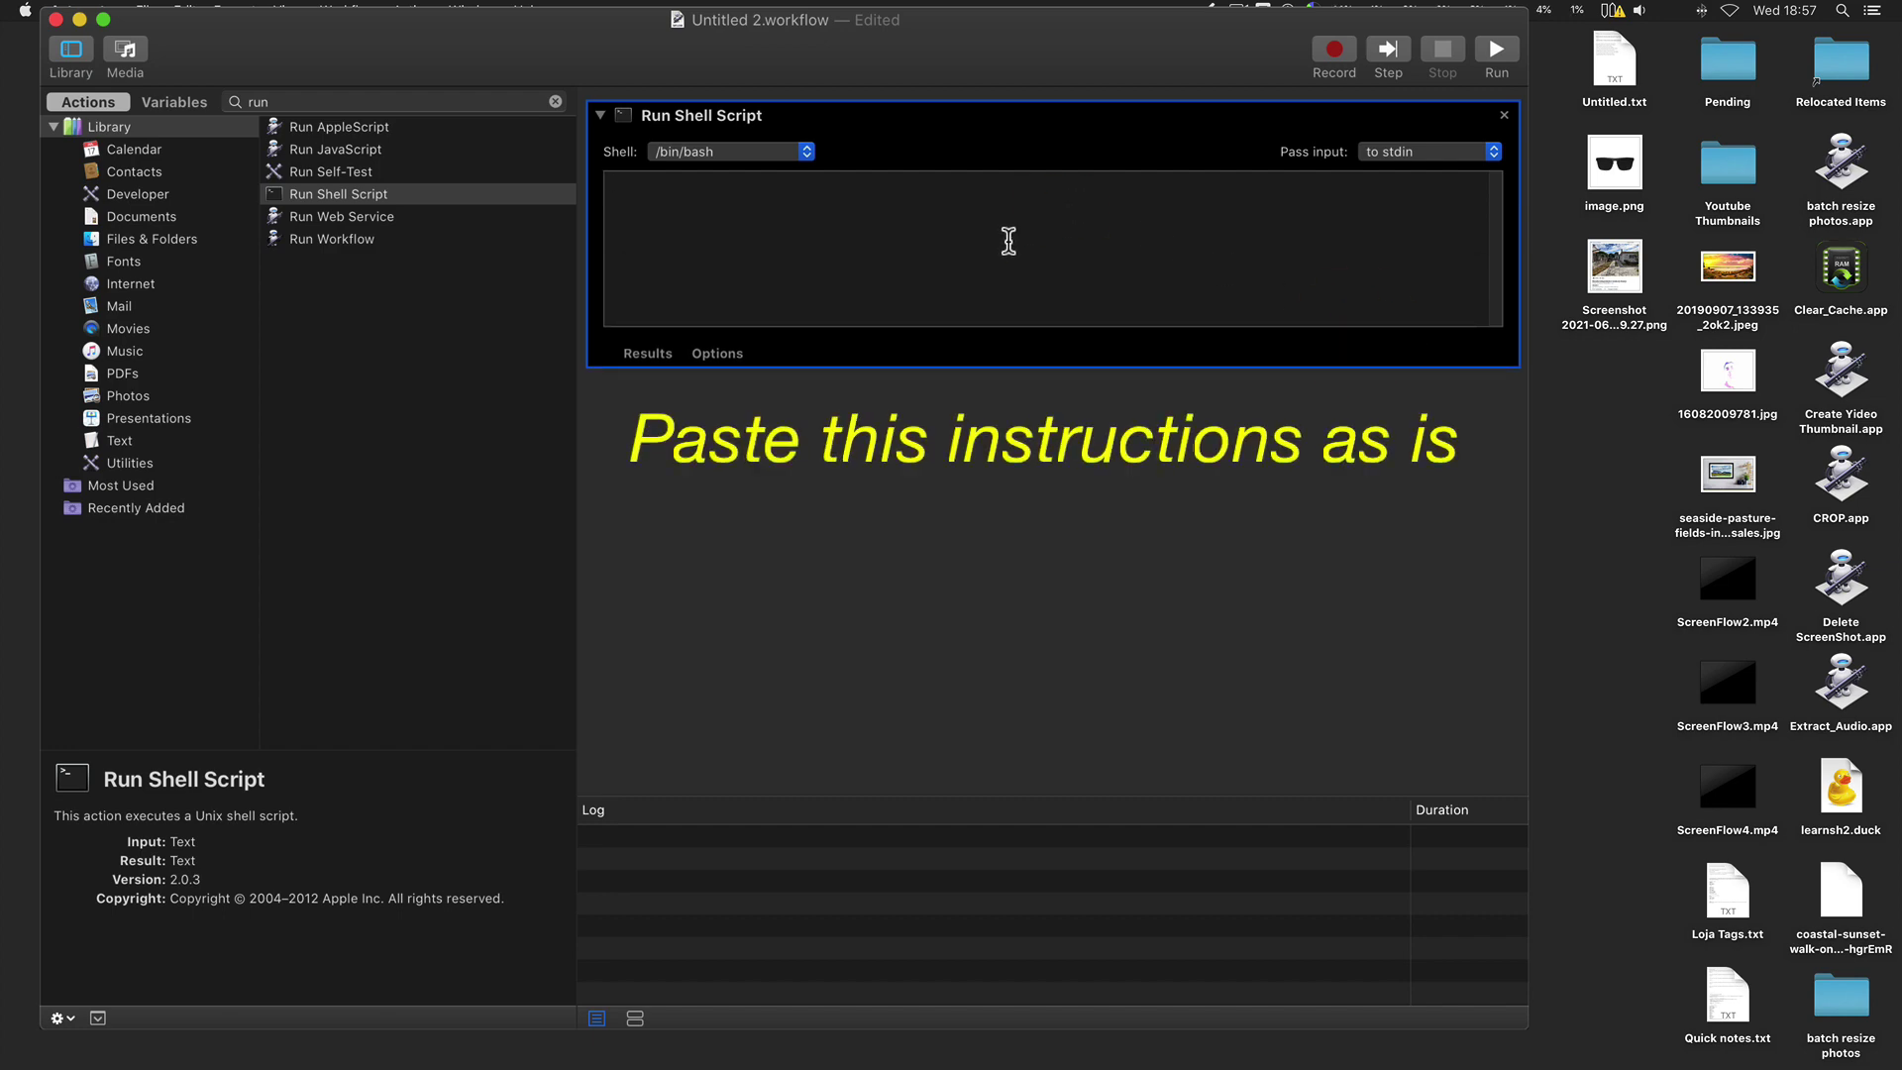
type("if $(defaults read com.apple.finder CreateDesktop); then     defaults write com.apple.finder CreateDesktop false else     defaults write com.apple.finder CreateDesktop true fi killall Finder")
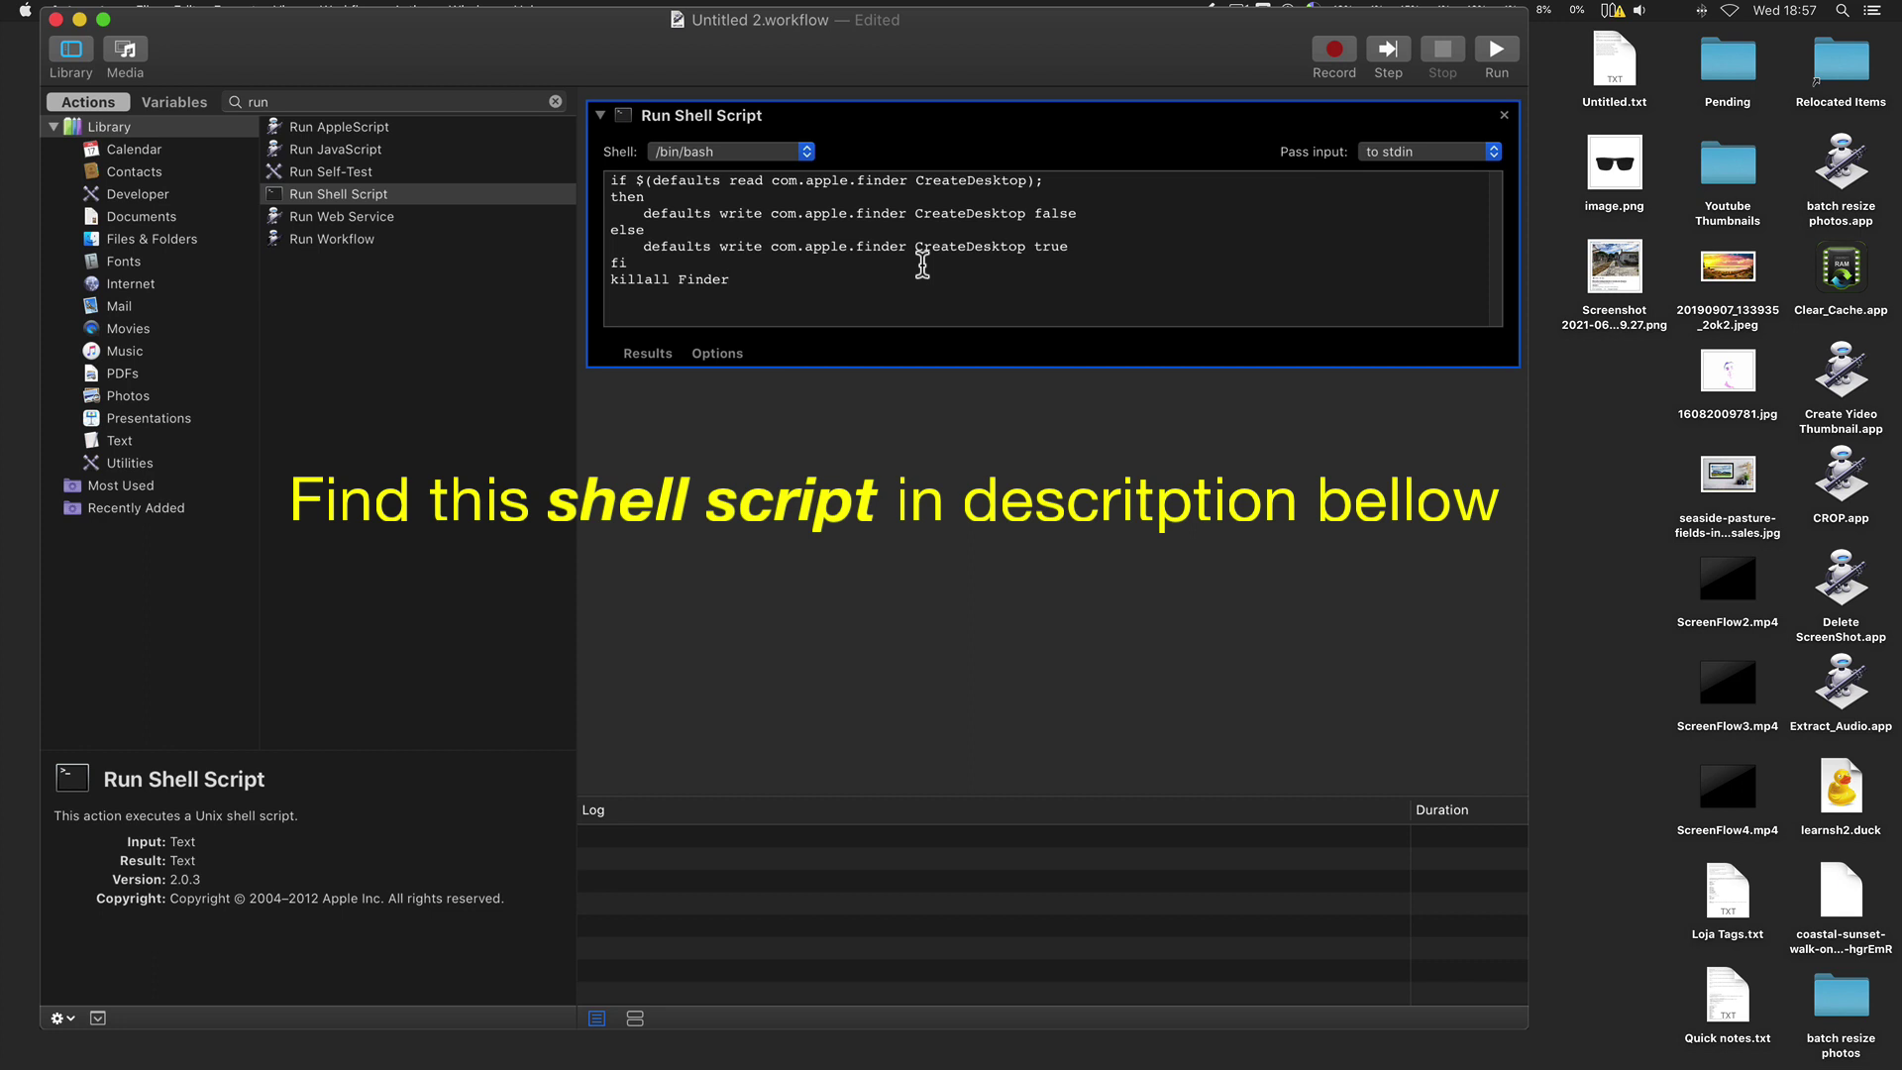
Name the workflow 'Hide Show Desktop Icons' in the save sheet, keeping Scripts as location.
left_click(161, 10)
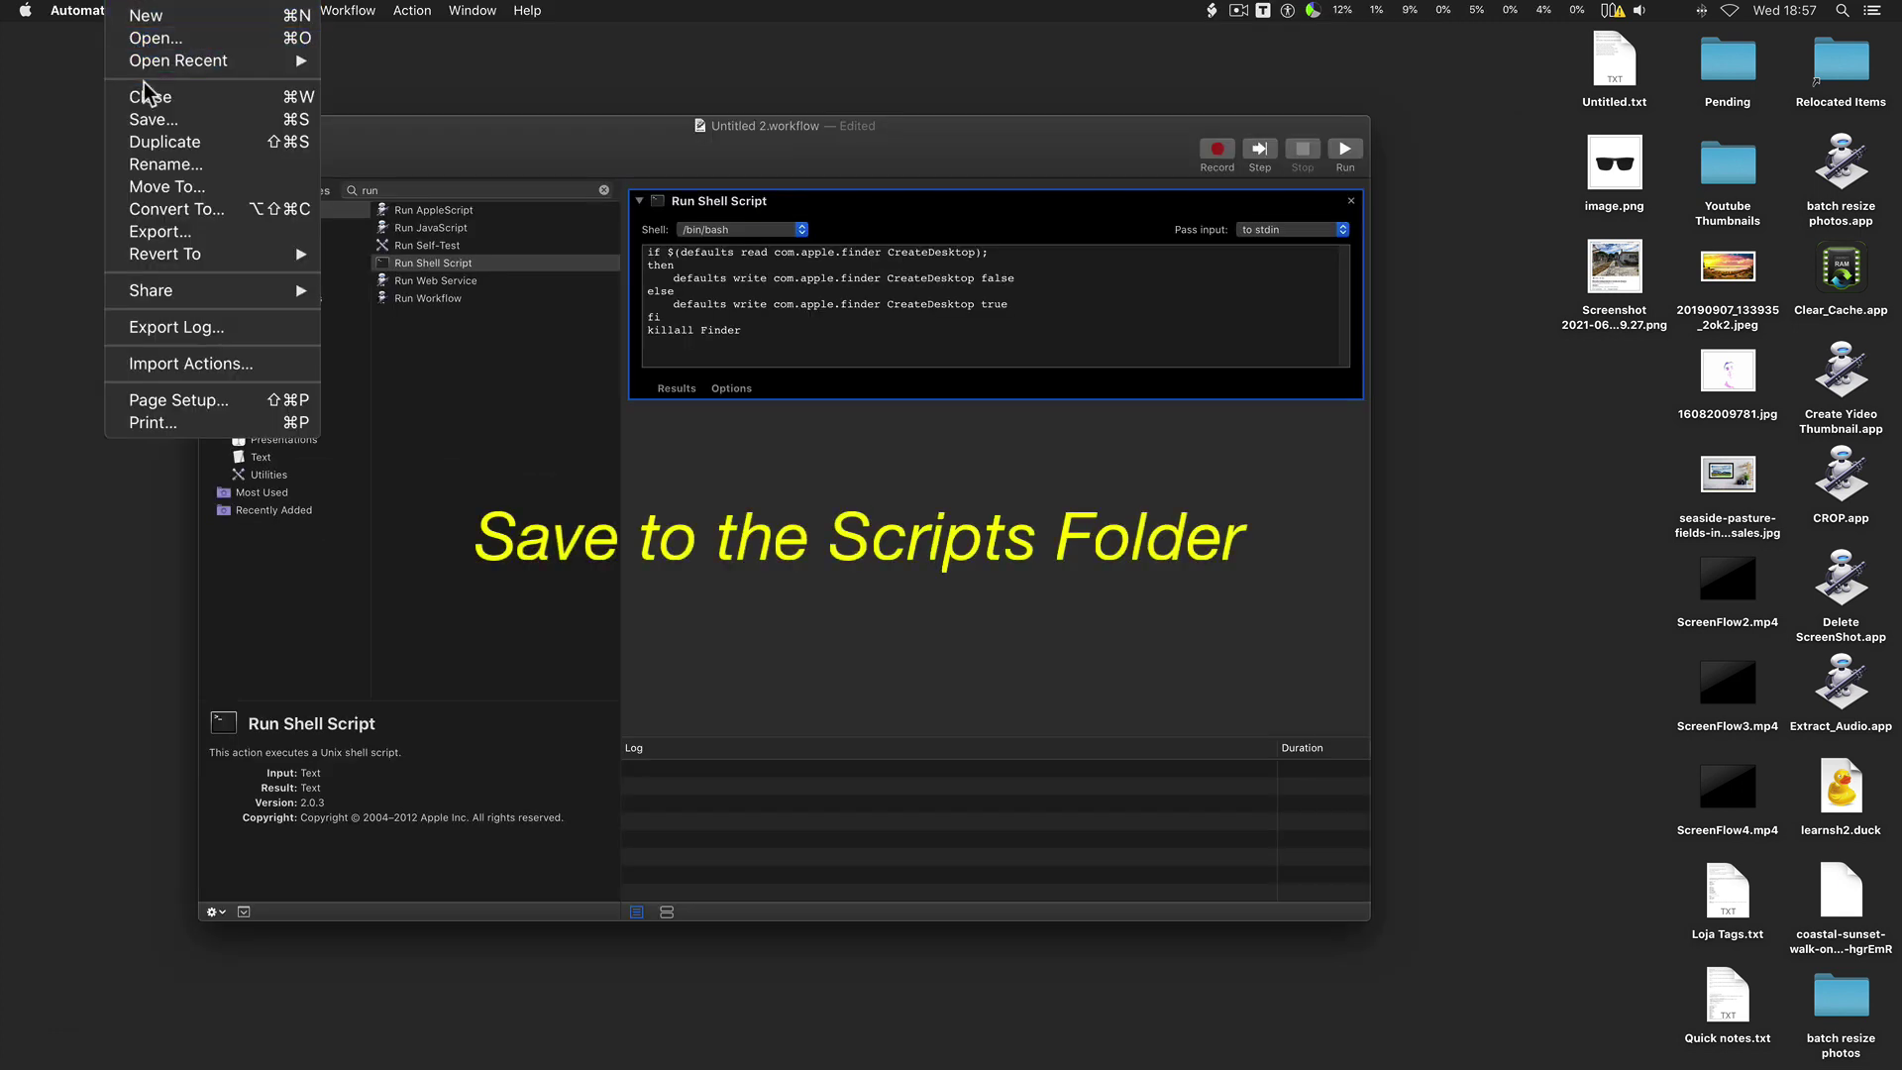
left_click(154, 116)
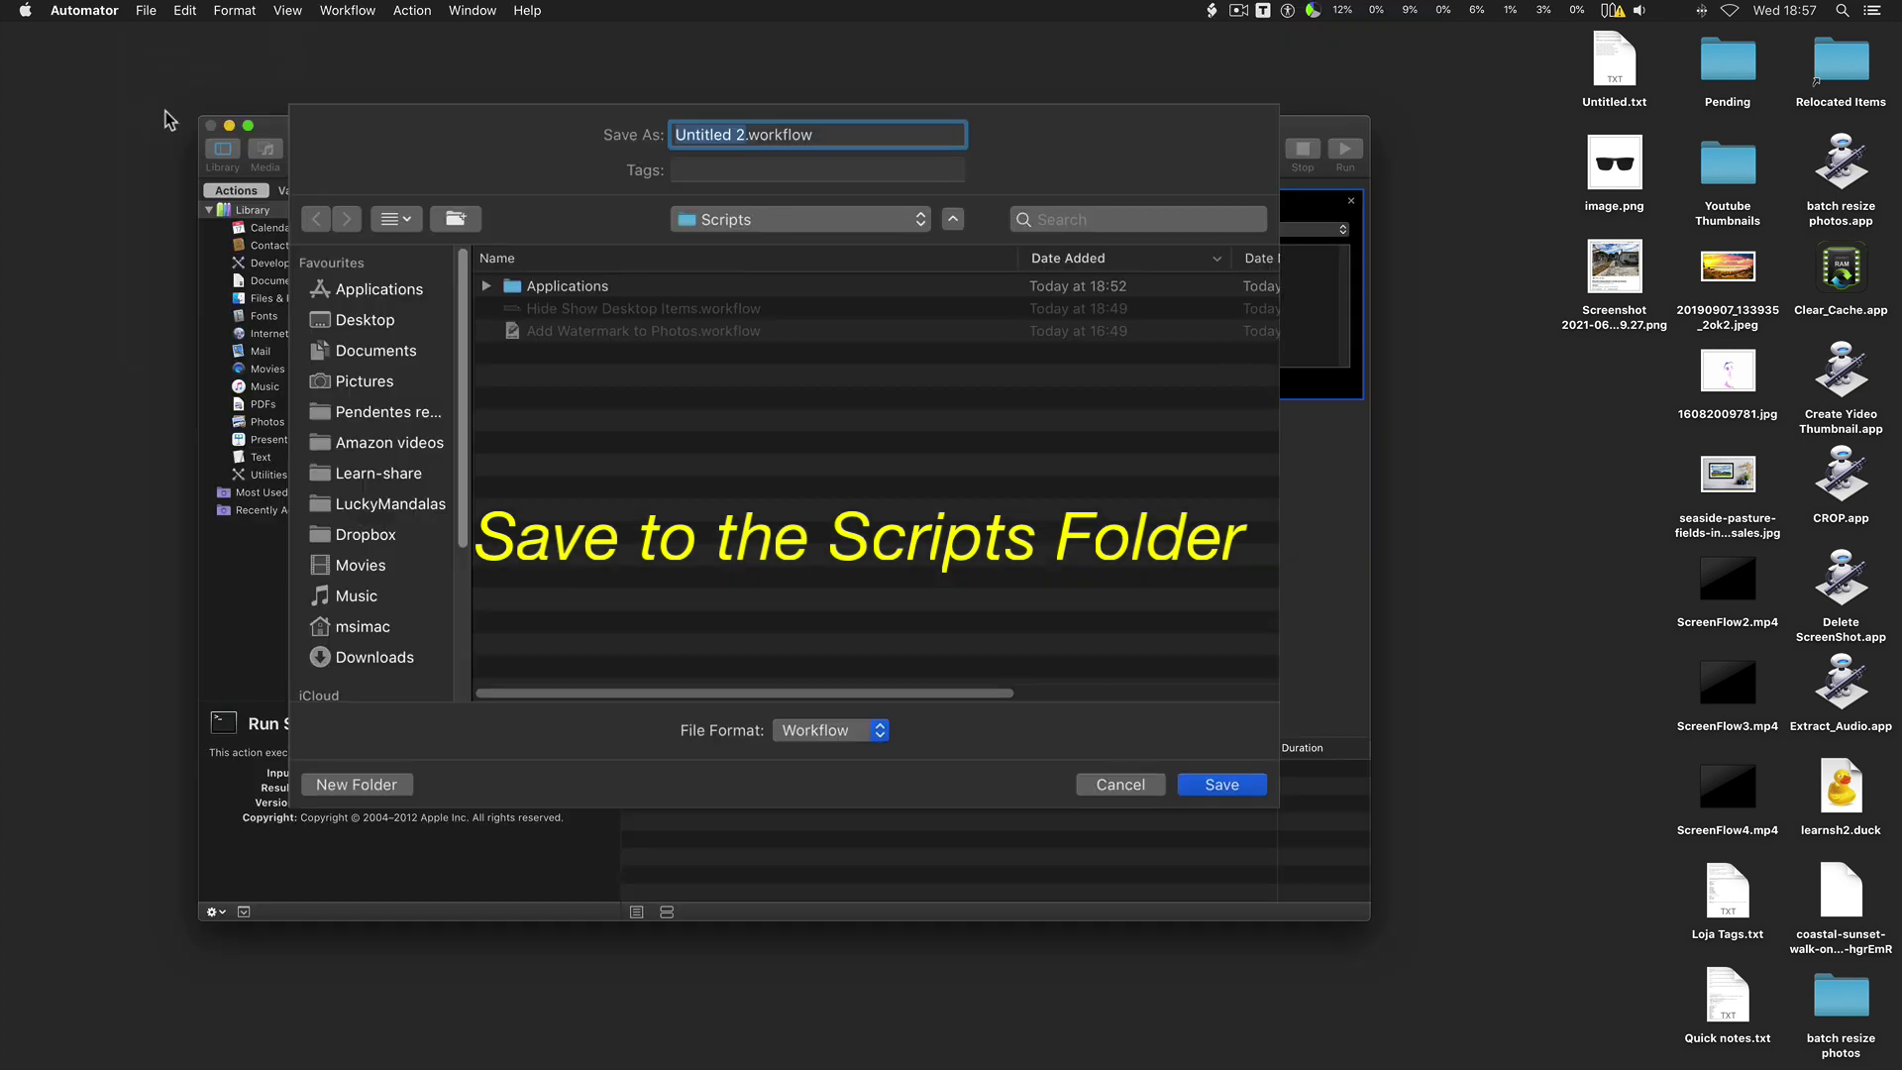
type("Hi")
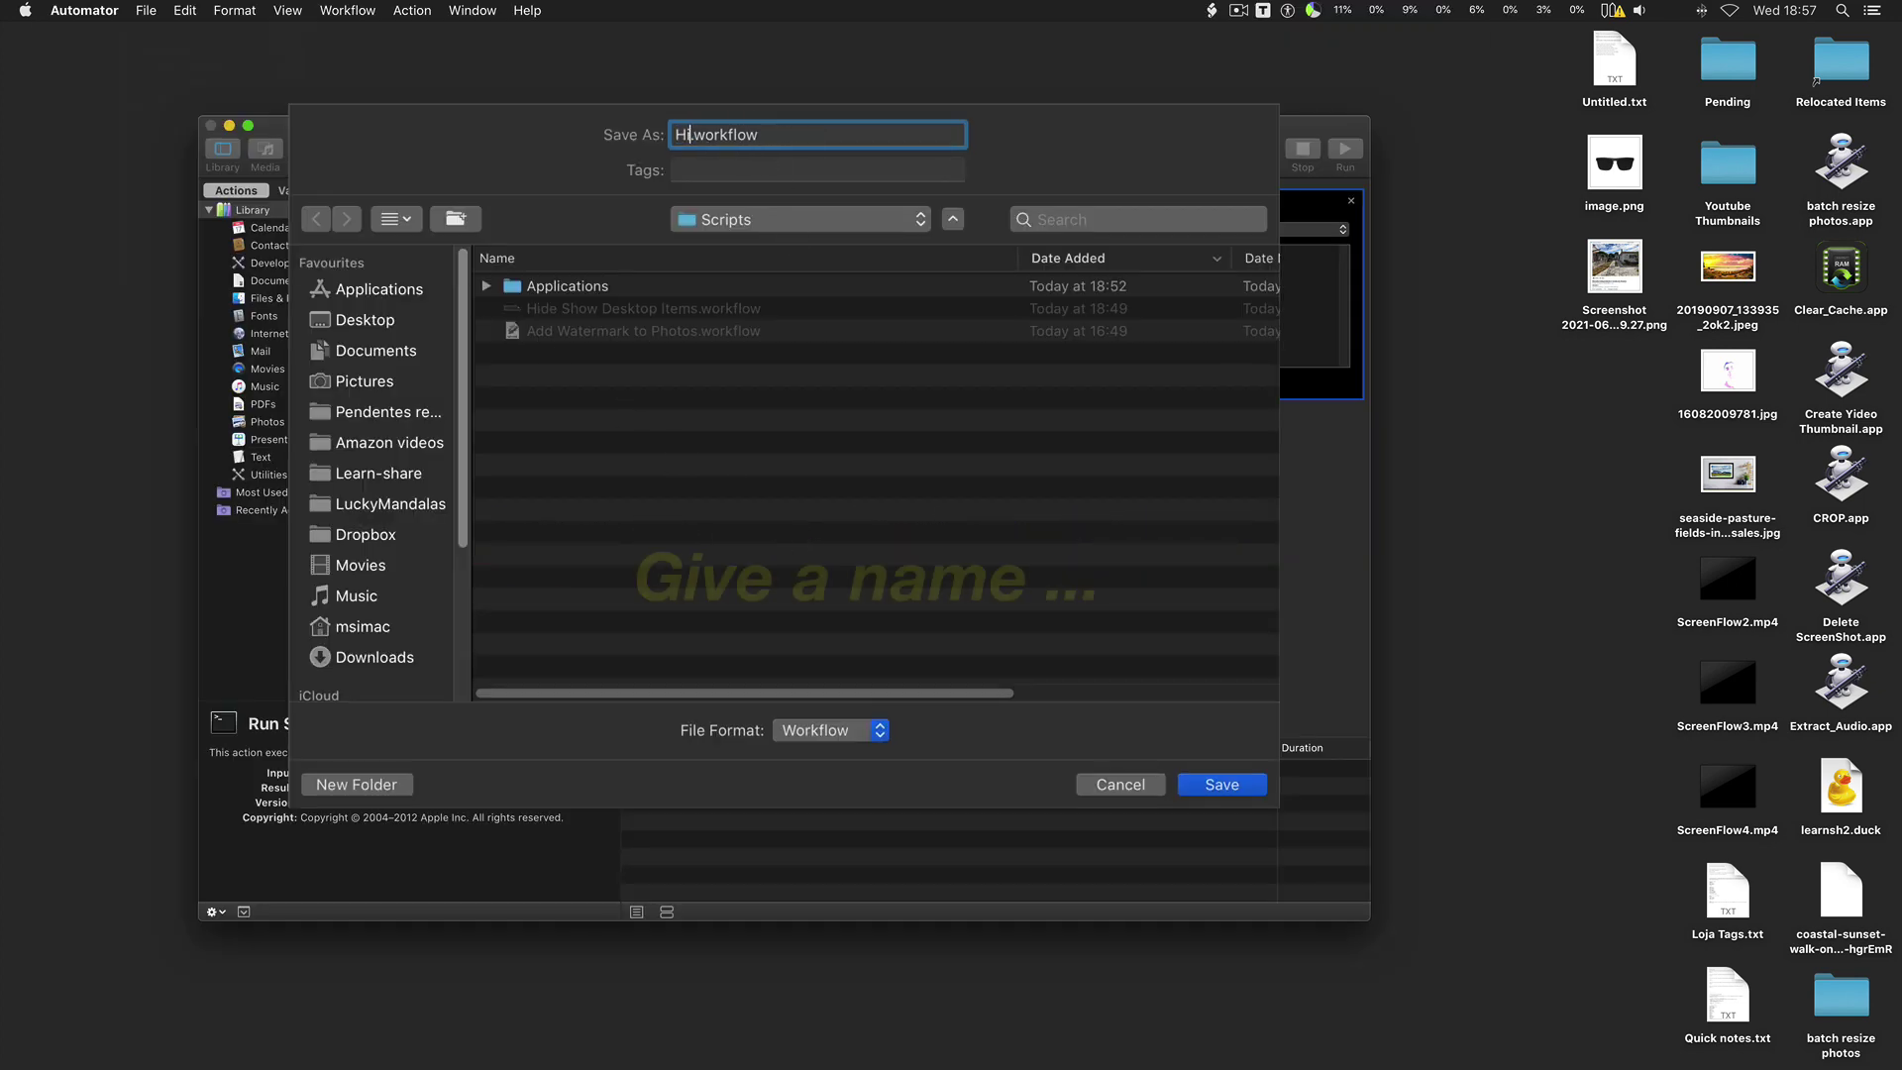
type("de Show D")
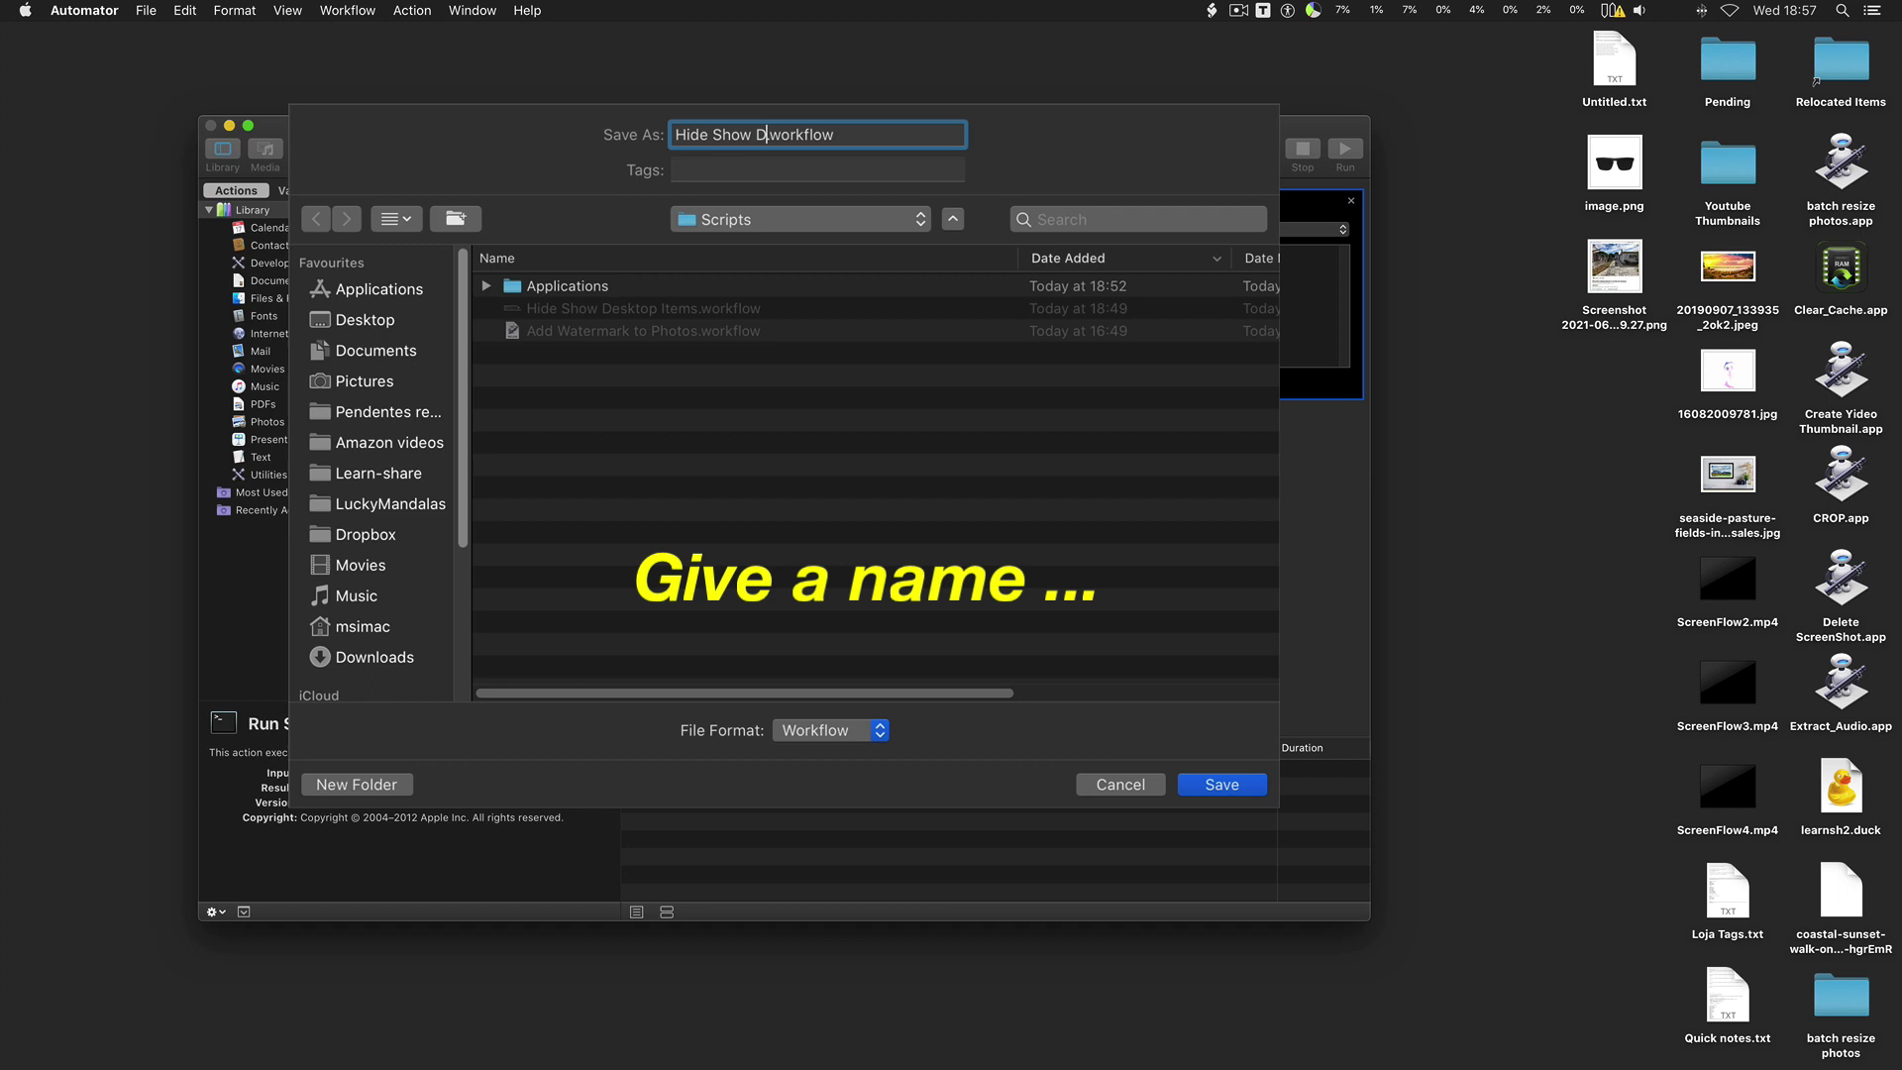
type("esktop Icons")
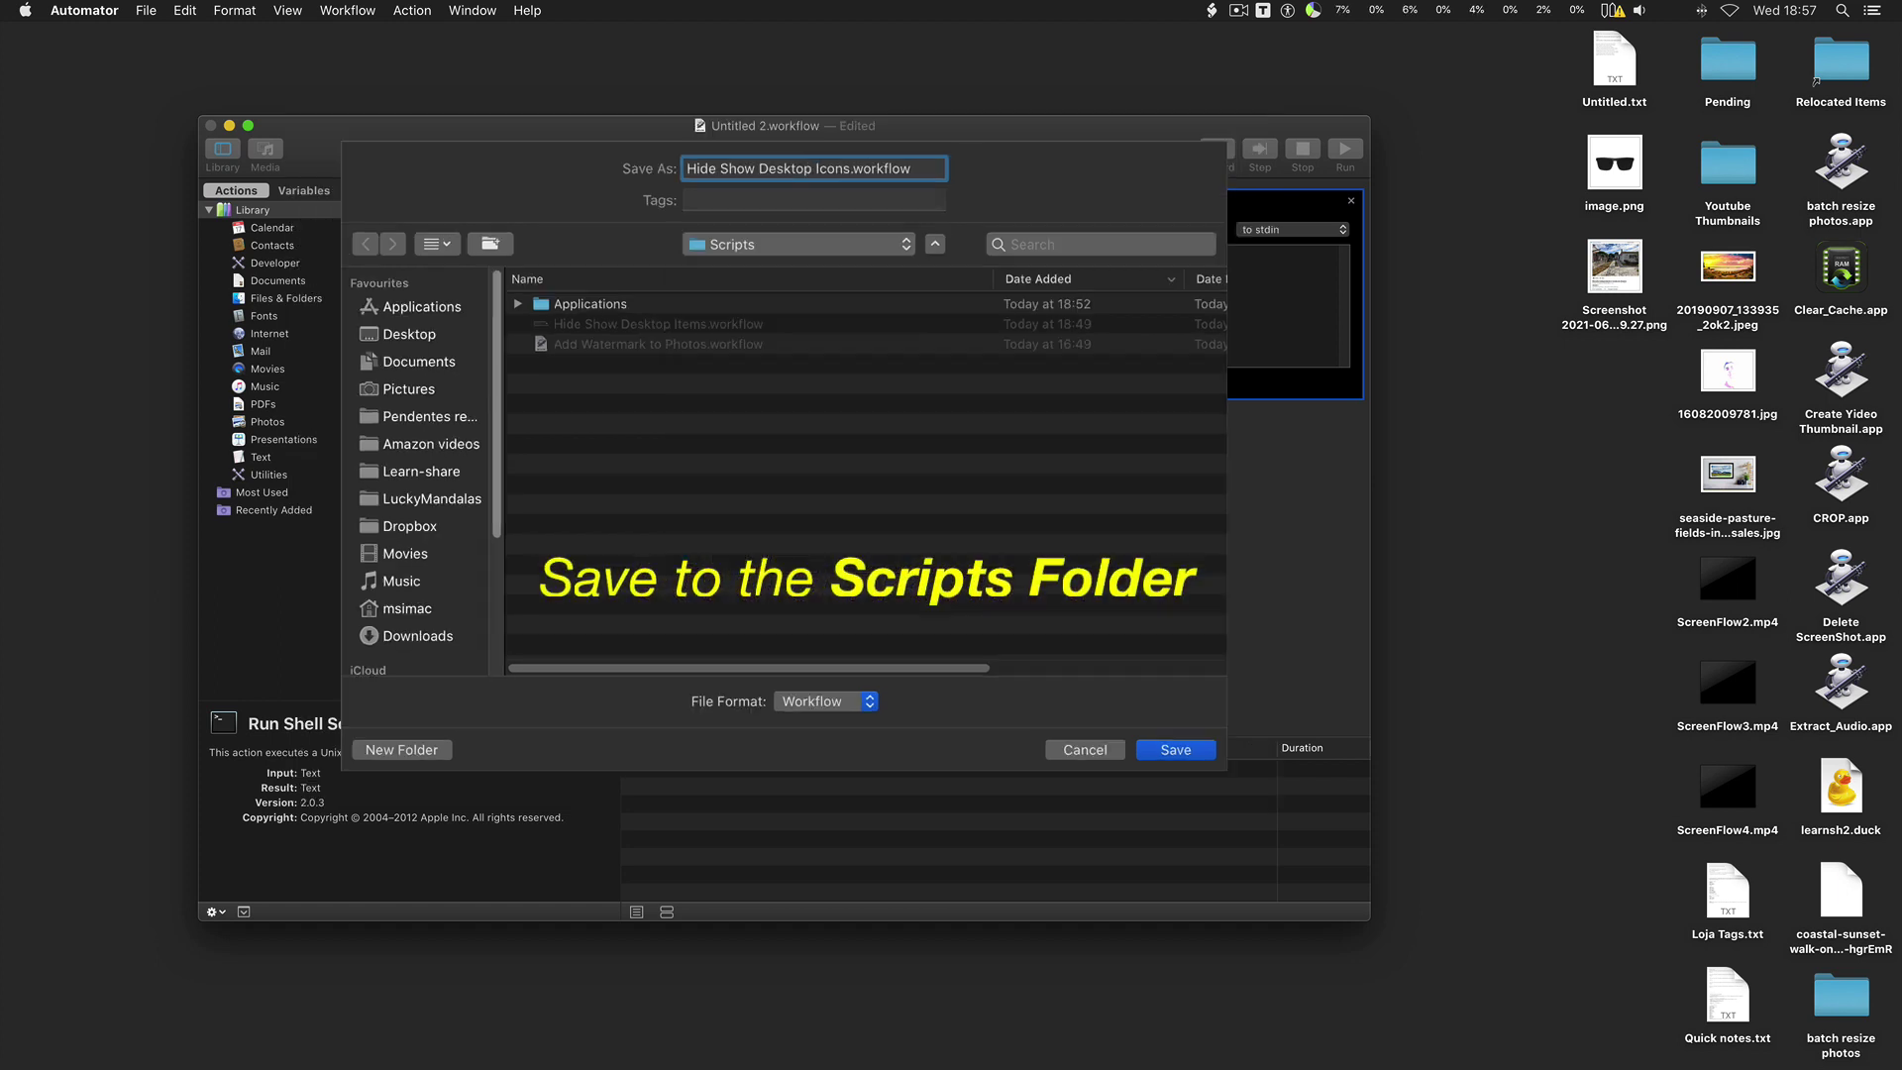
left_click(840, 244)
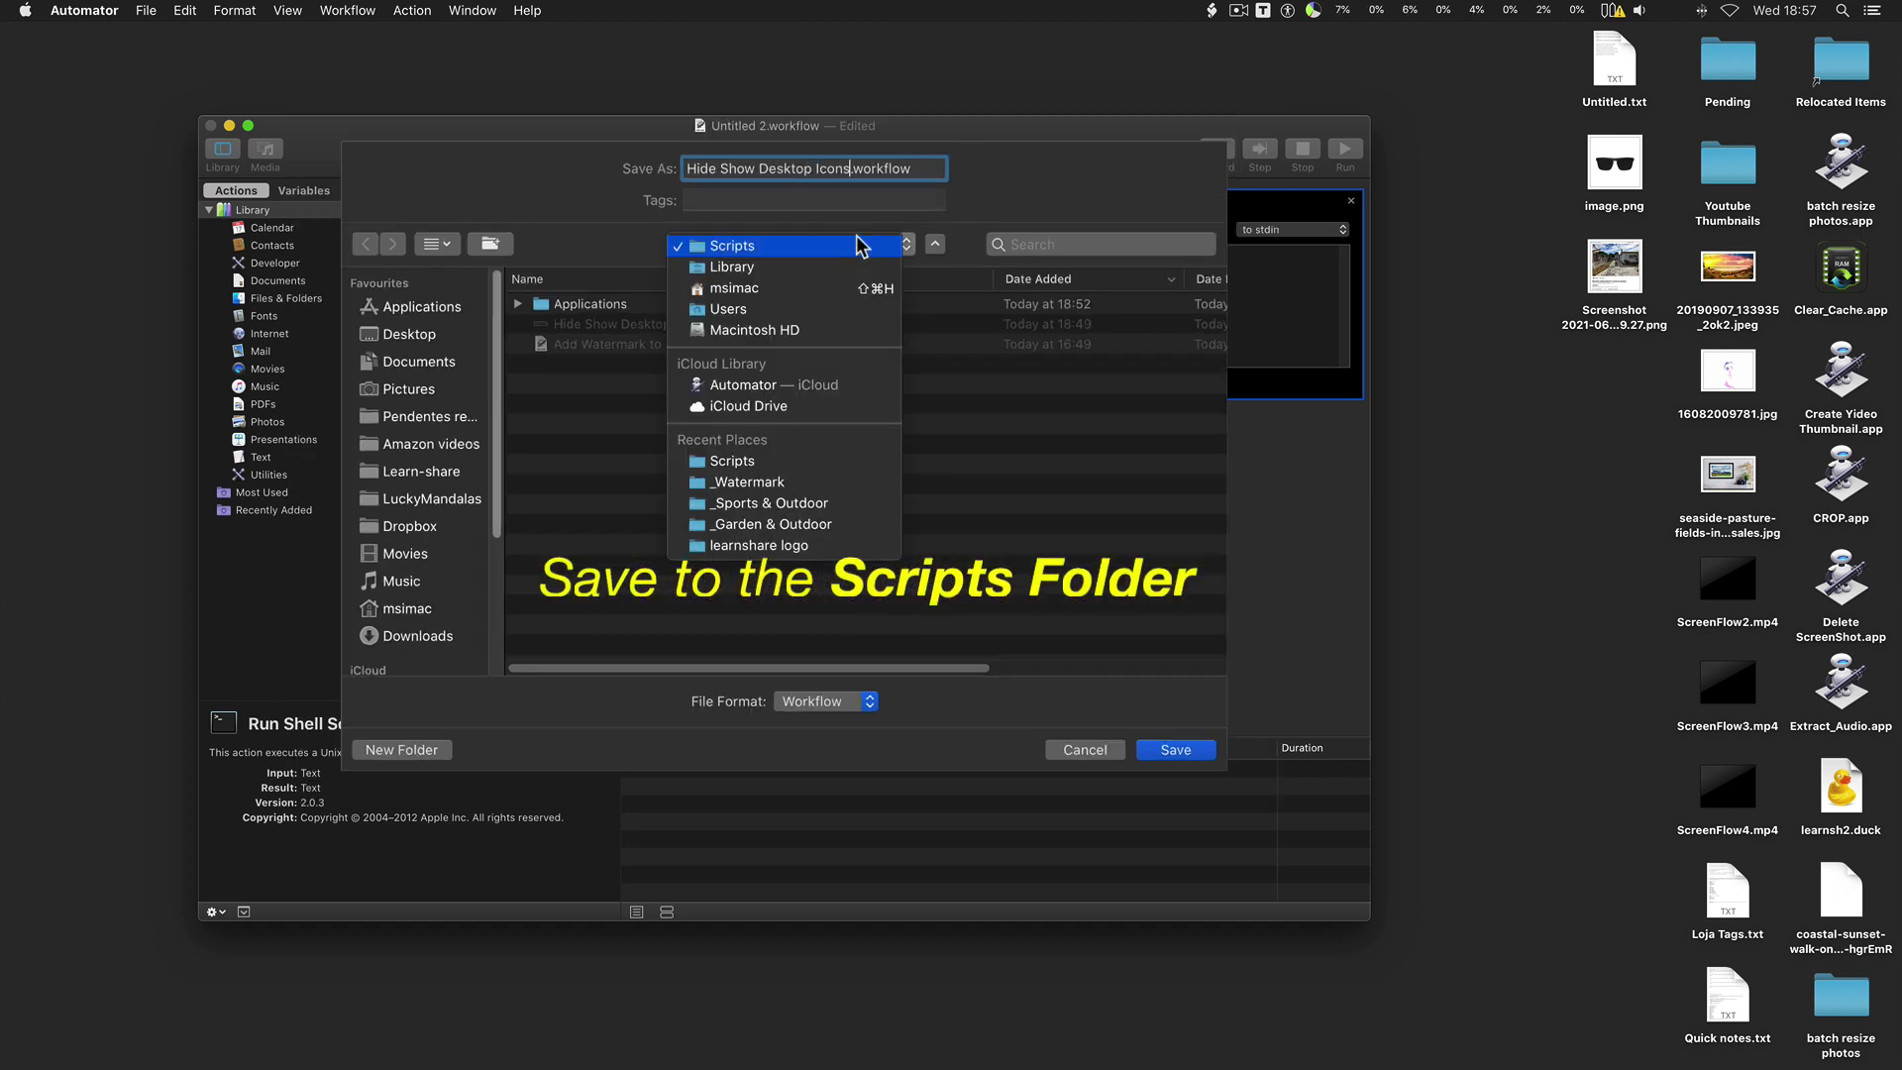
left_click(789, 244)
Open the user Library folder in Finder beside the save dialog.
left_click(513, 92)
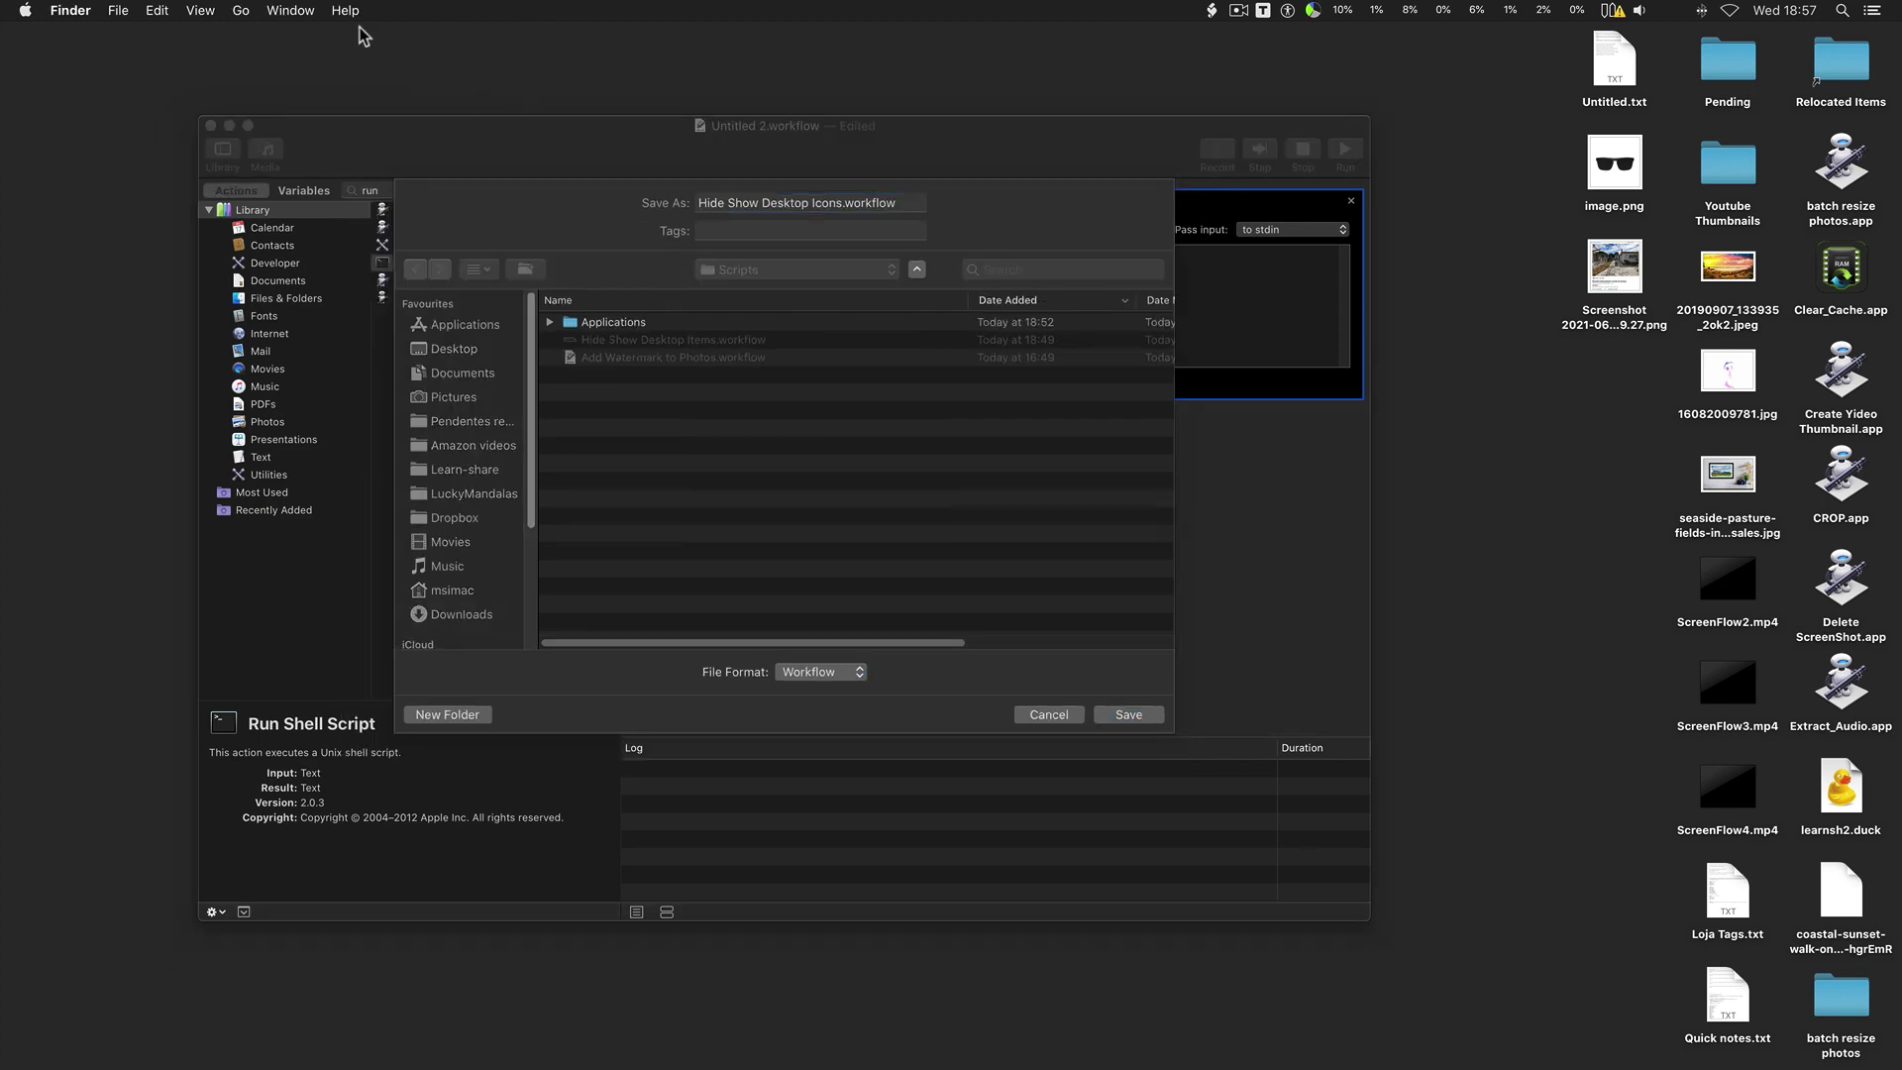
left_click(241, 11)
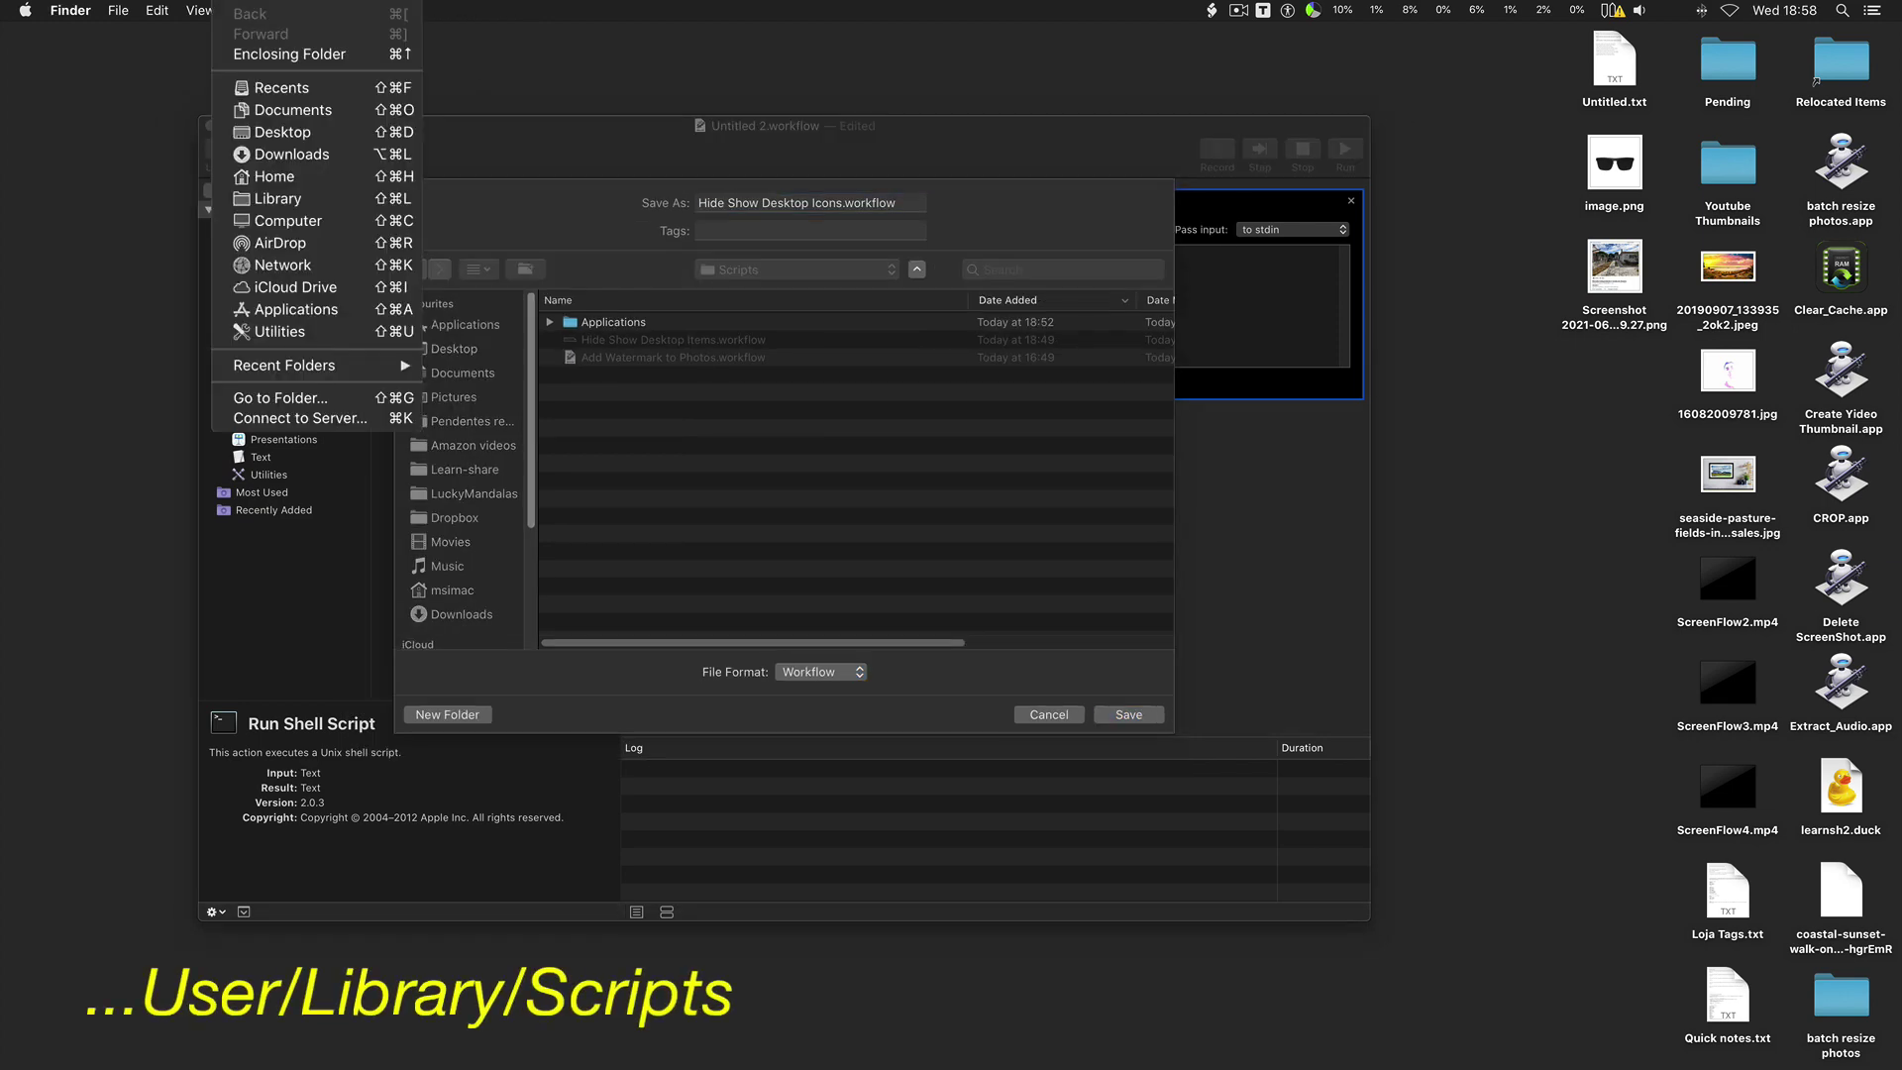
left_click(276, 198)
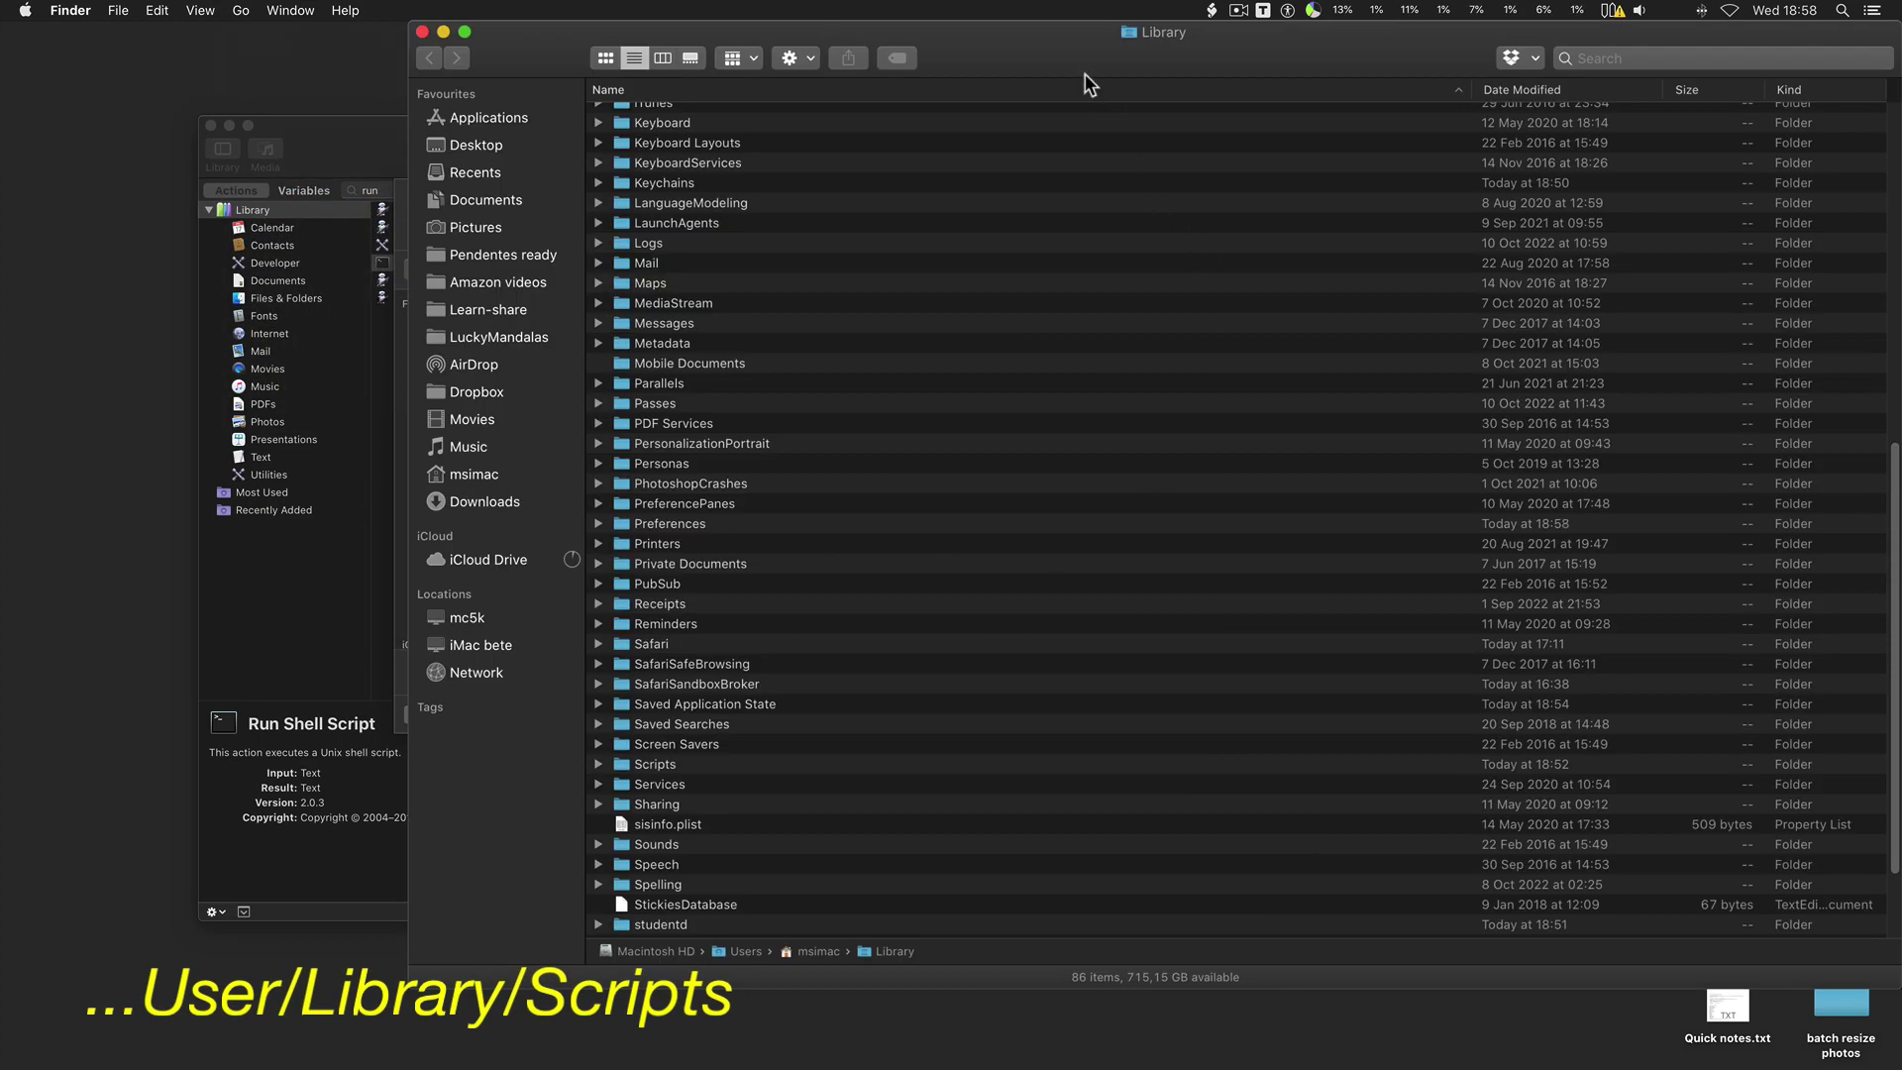
mouse_move(1085, 72)
left_mouse_down()
mouse_move(1450, 65)
mouse_move(1503, 84)
left_mouse_up()
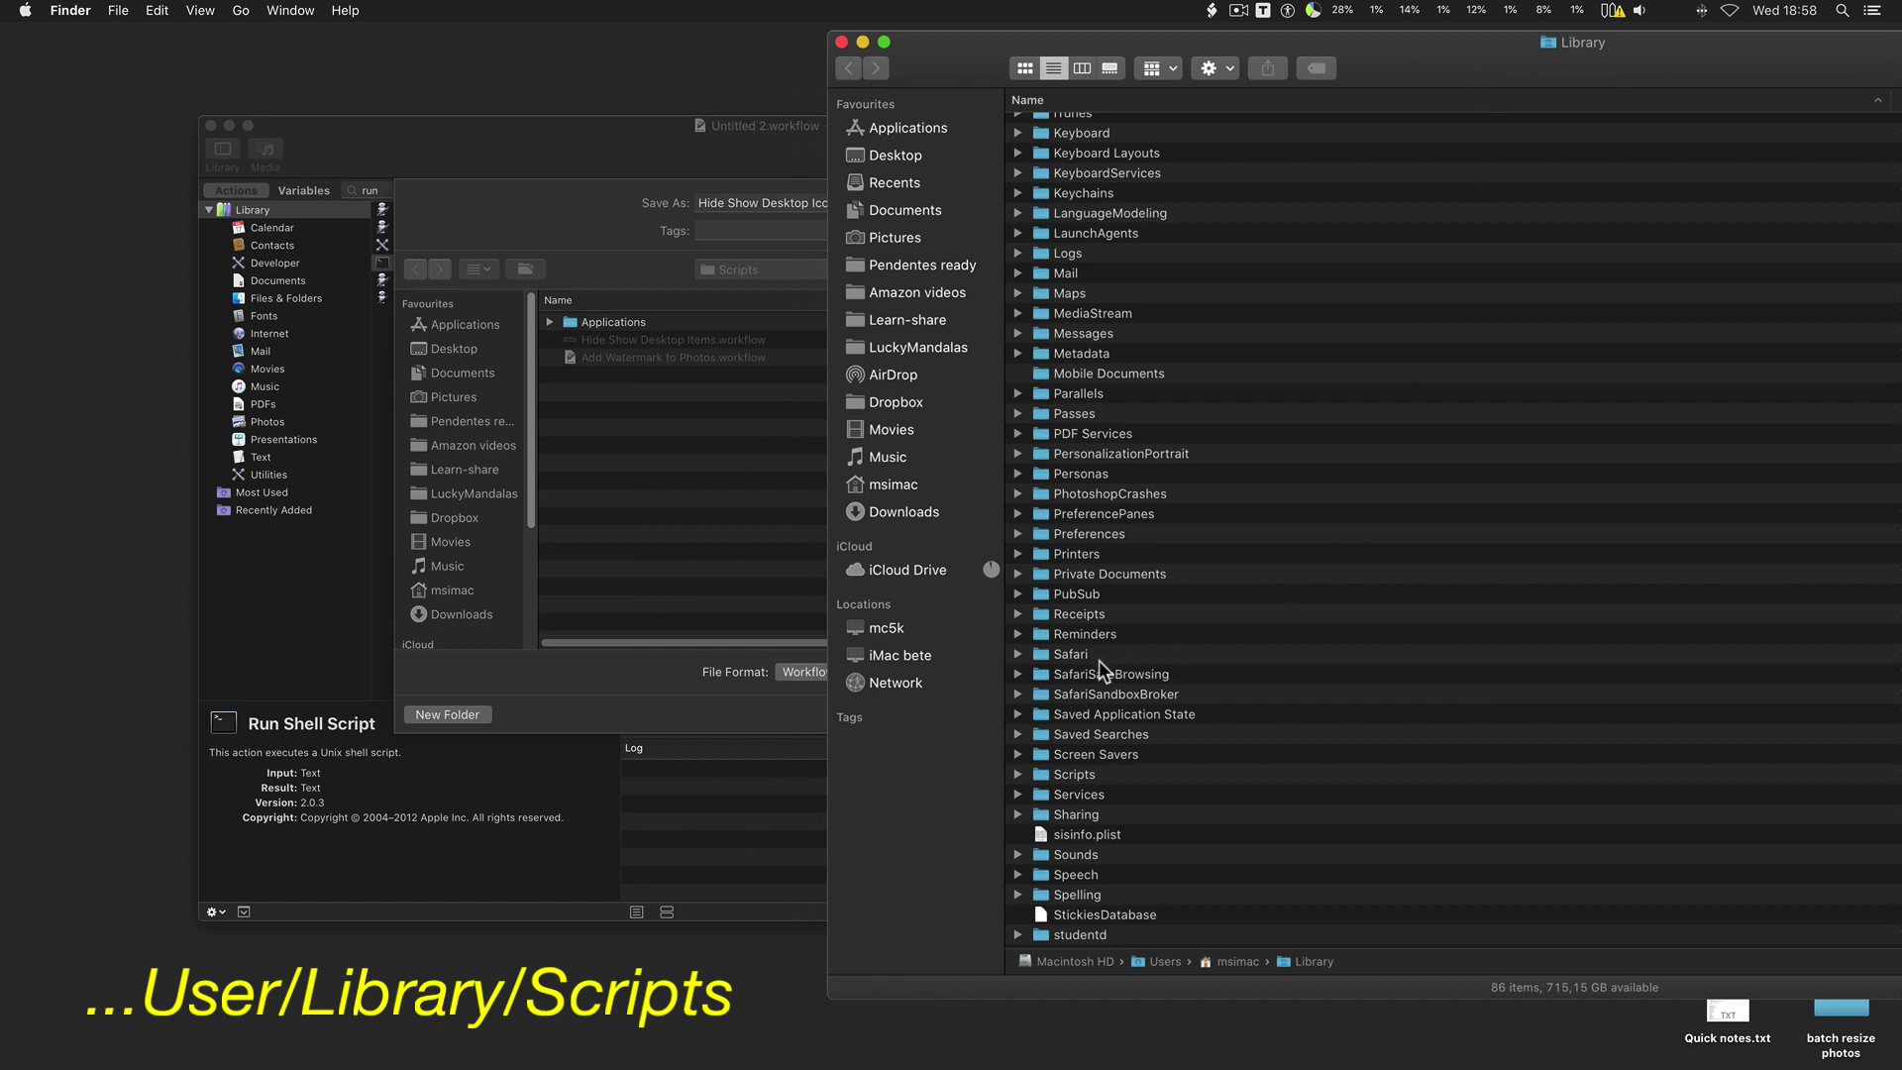
Drop the Library's Scripts folder onto the save dialog, then close the Library window.
left_click(1084, 774)
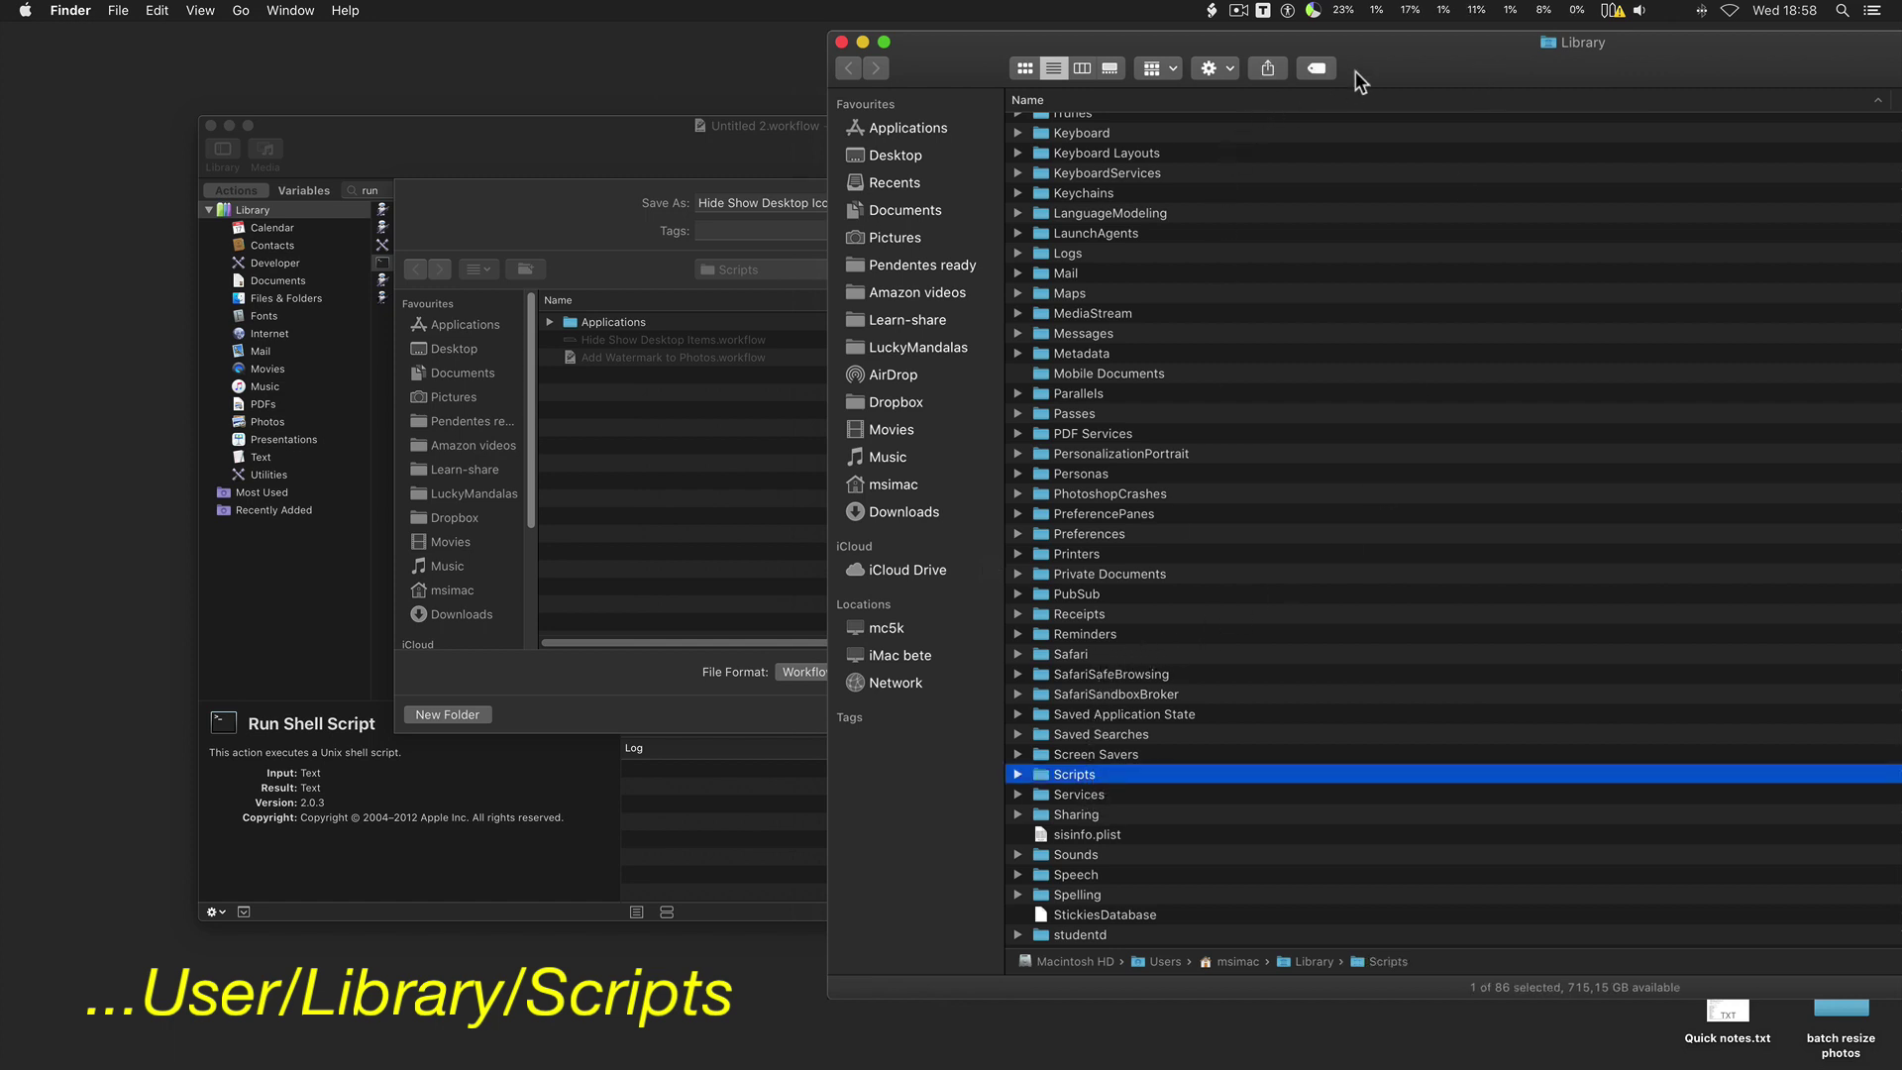
left_click_drag(1355, 71, 1474, 64)
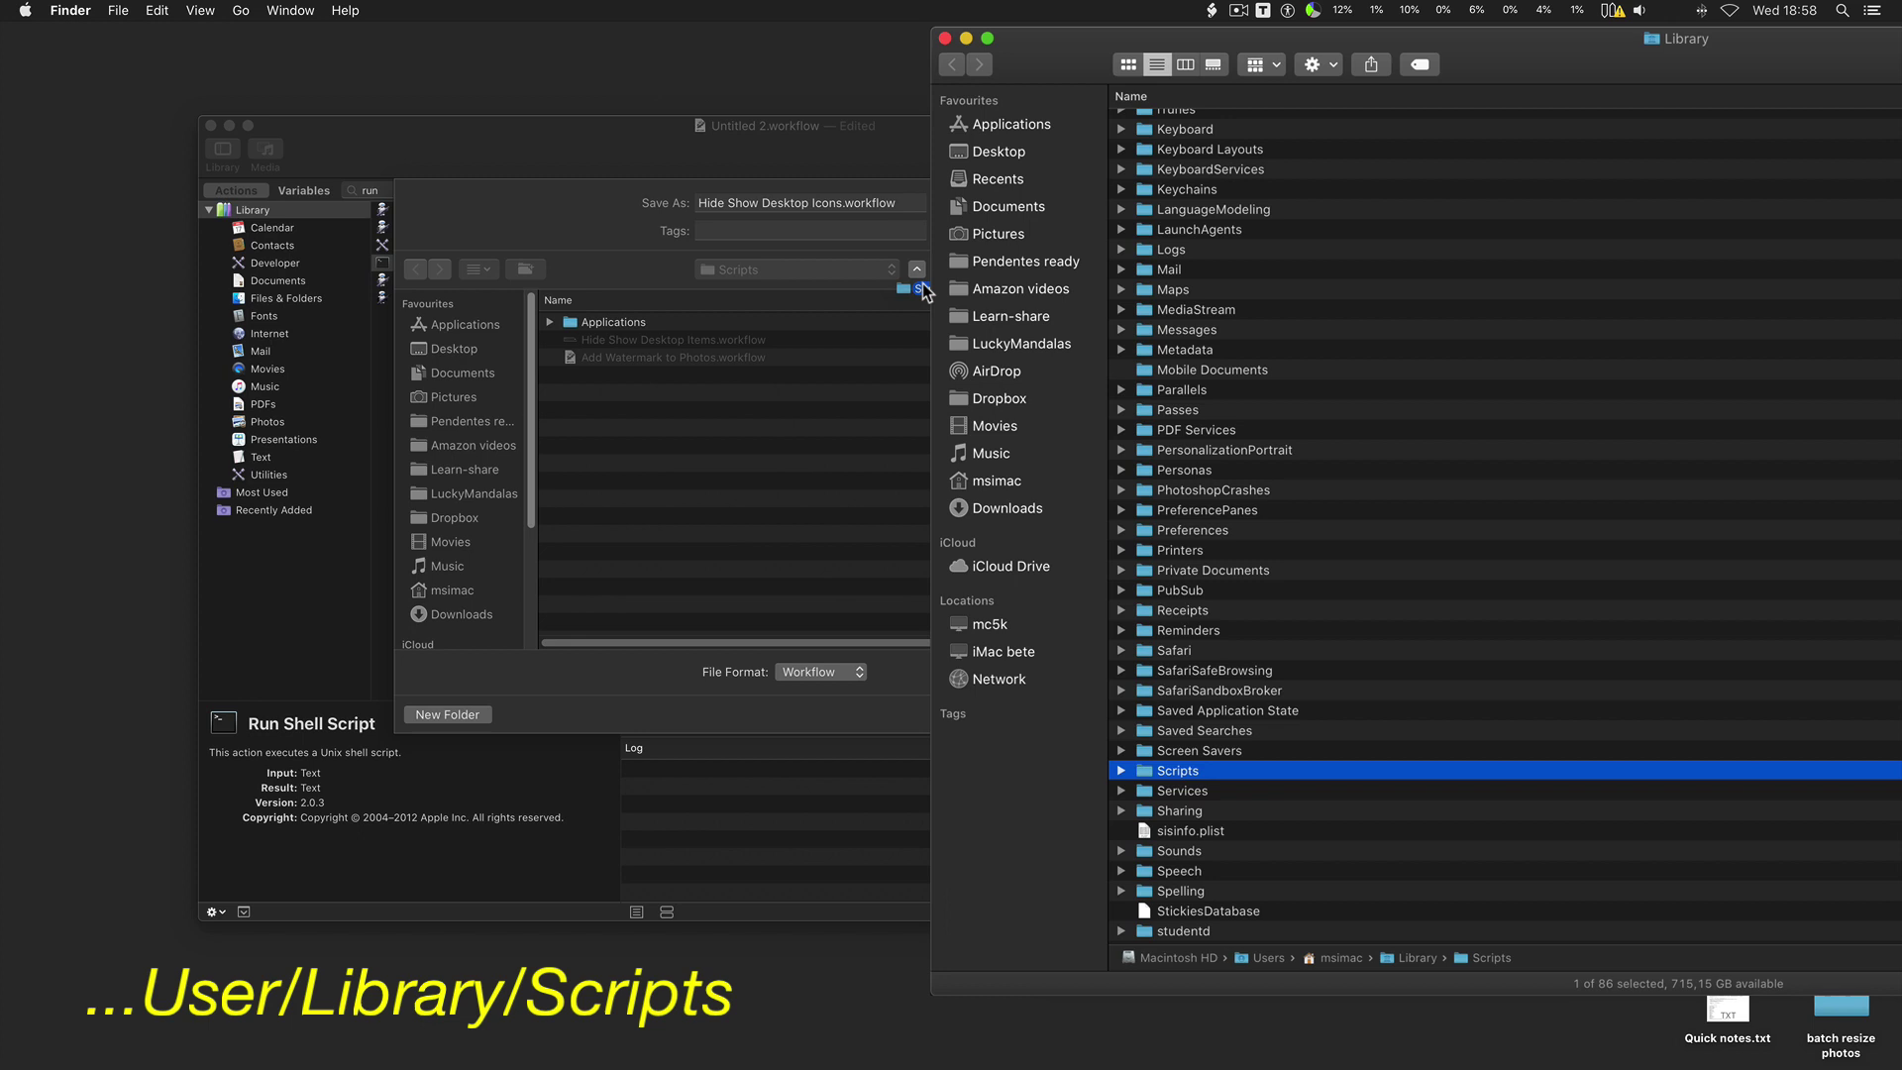
left_click_drag(1189, 773, 861, 275)
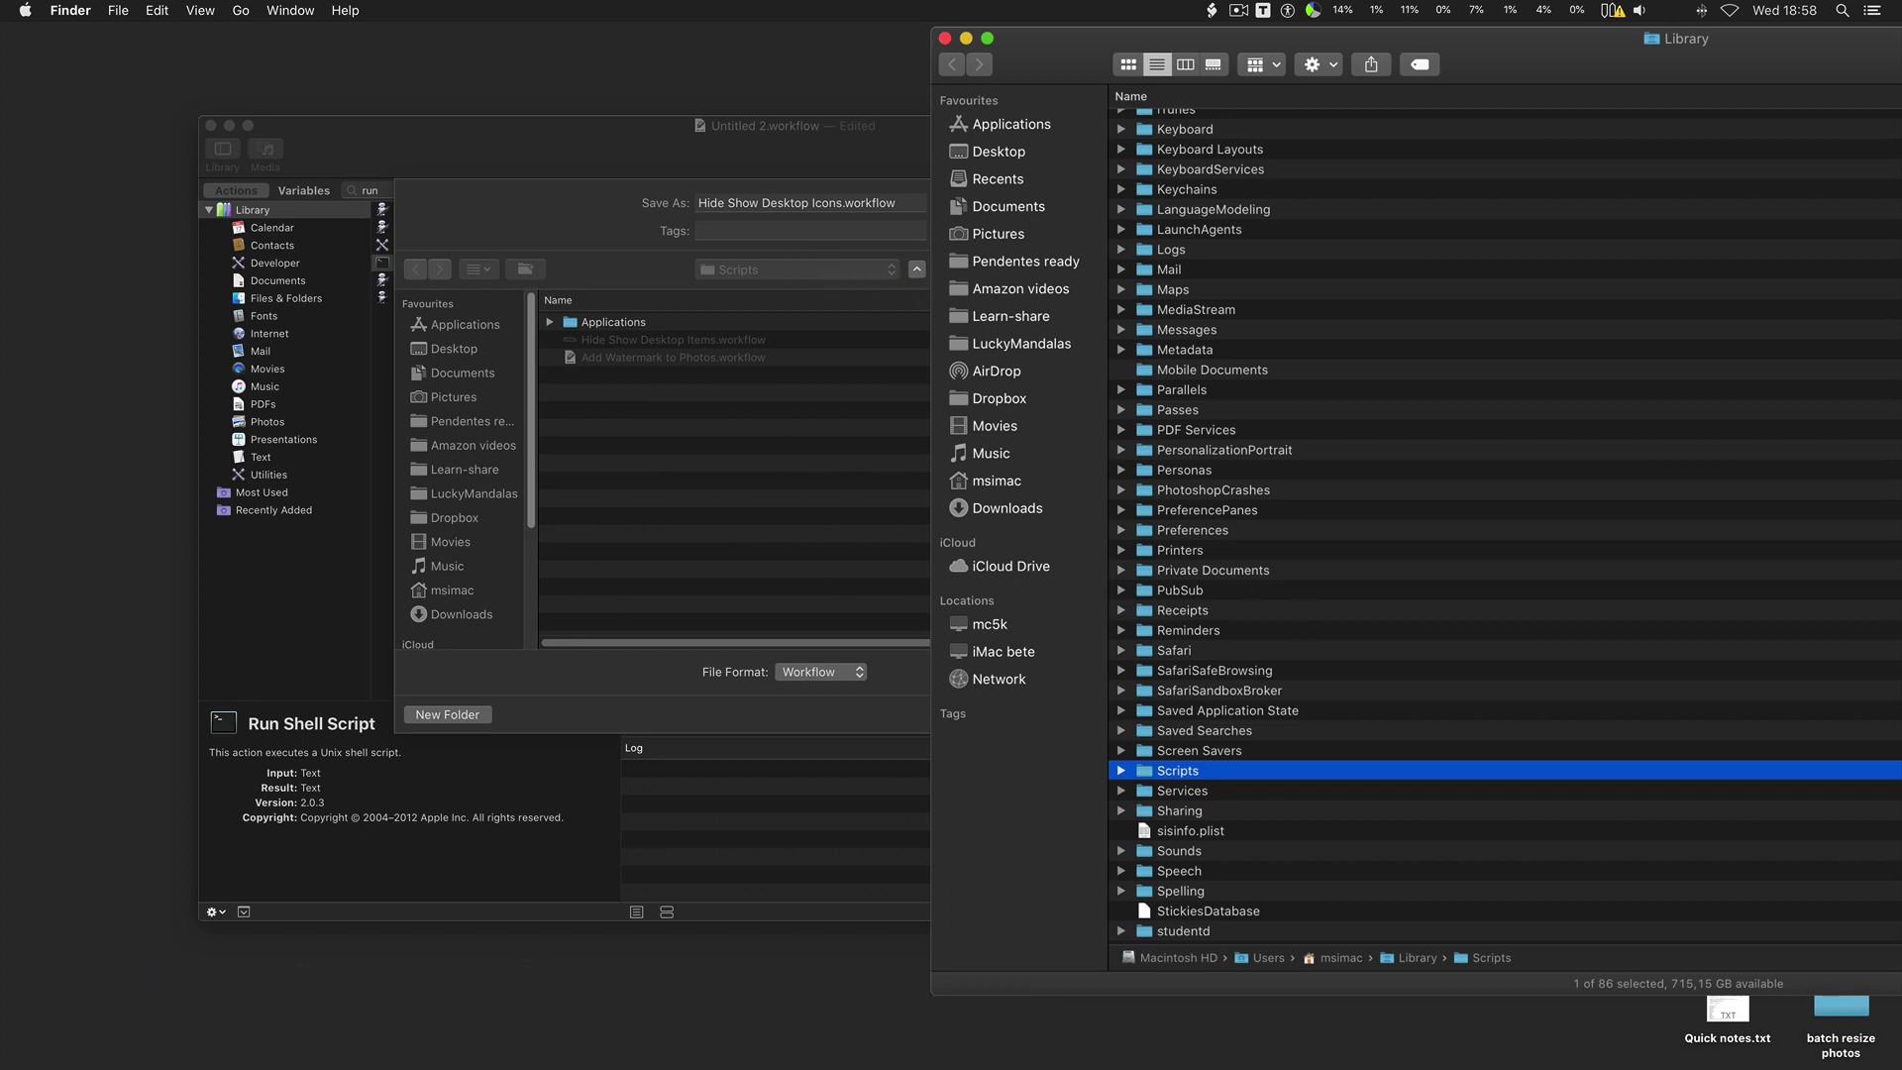
left_click(949, 39)
left_click(1048, 162)
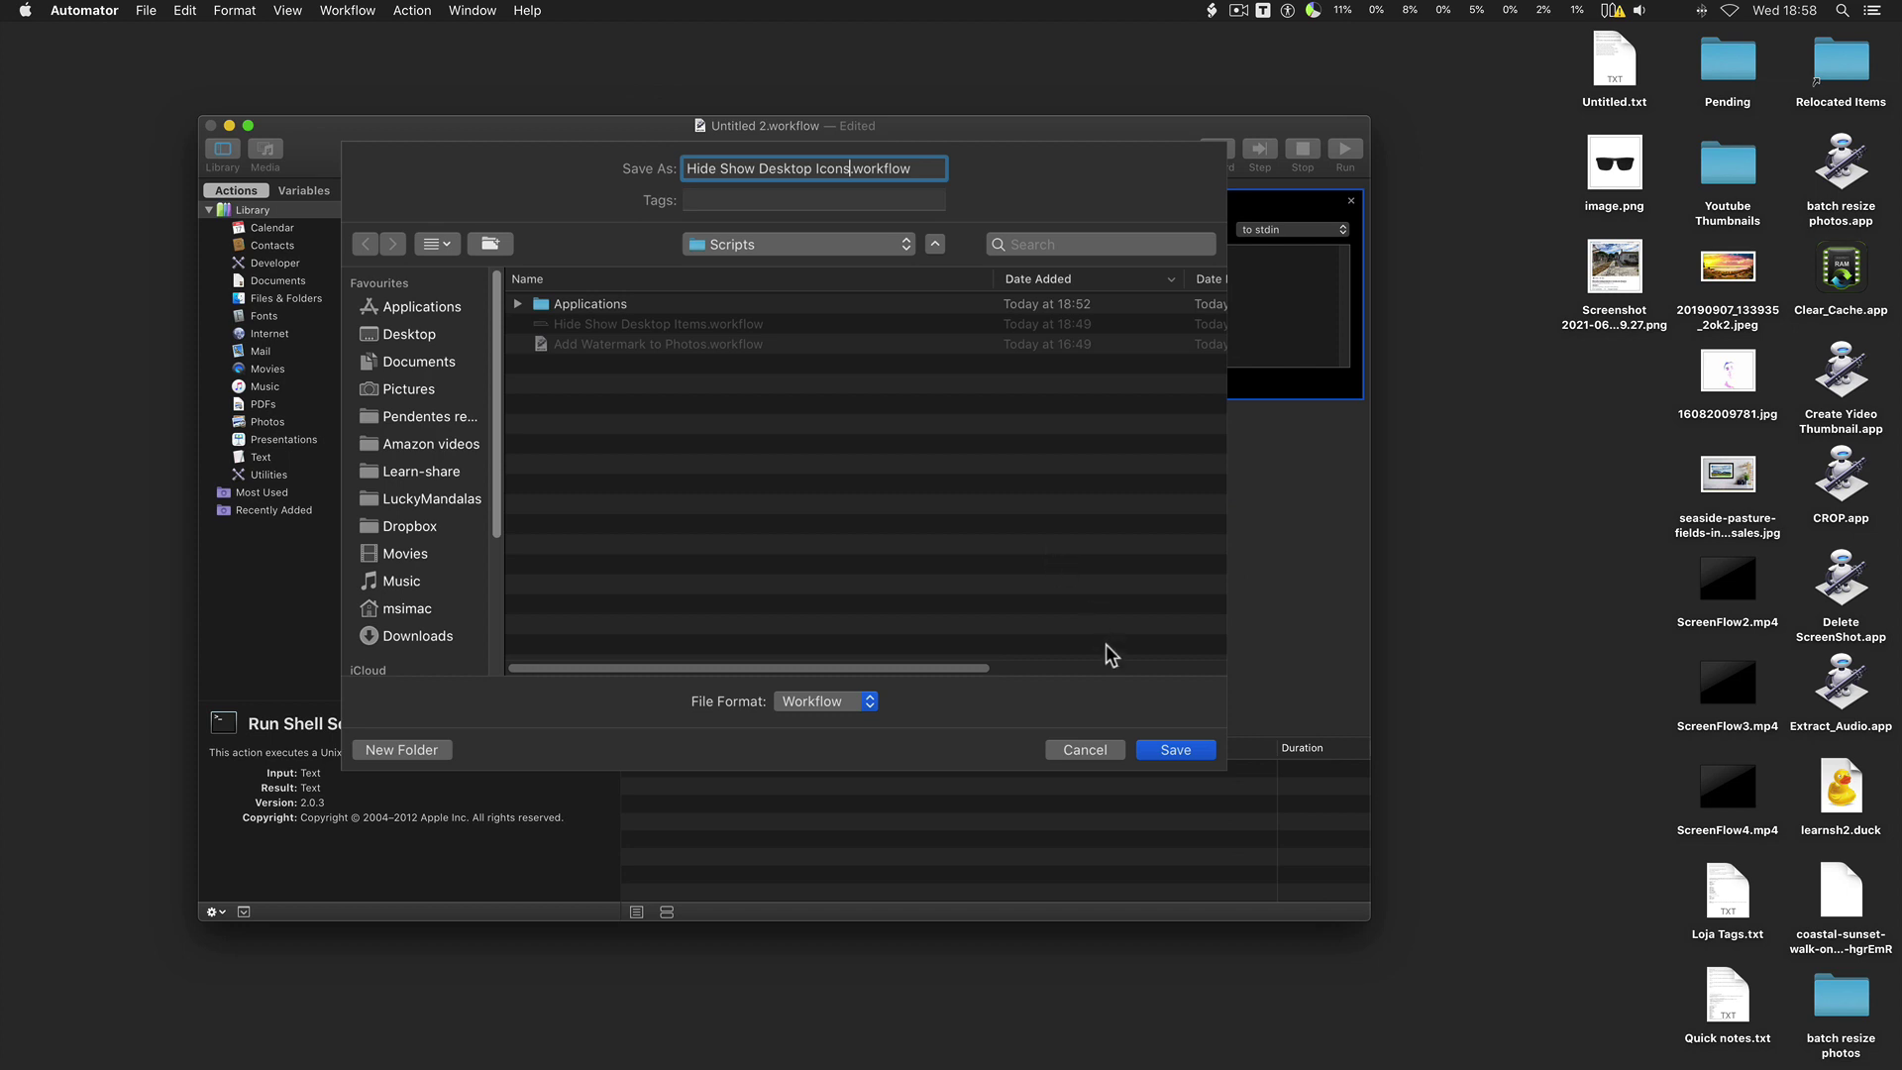
Save 'Hide Show Desktop Icons' into Scripts, close its window, and quit Automator.
left_click(1163, 751)
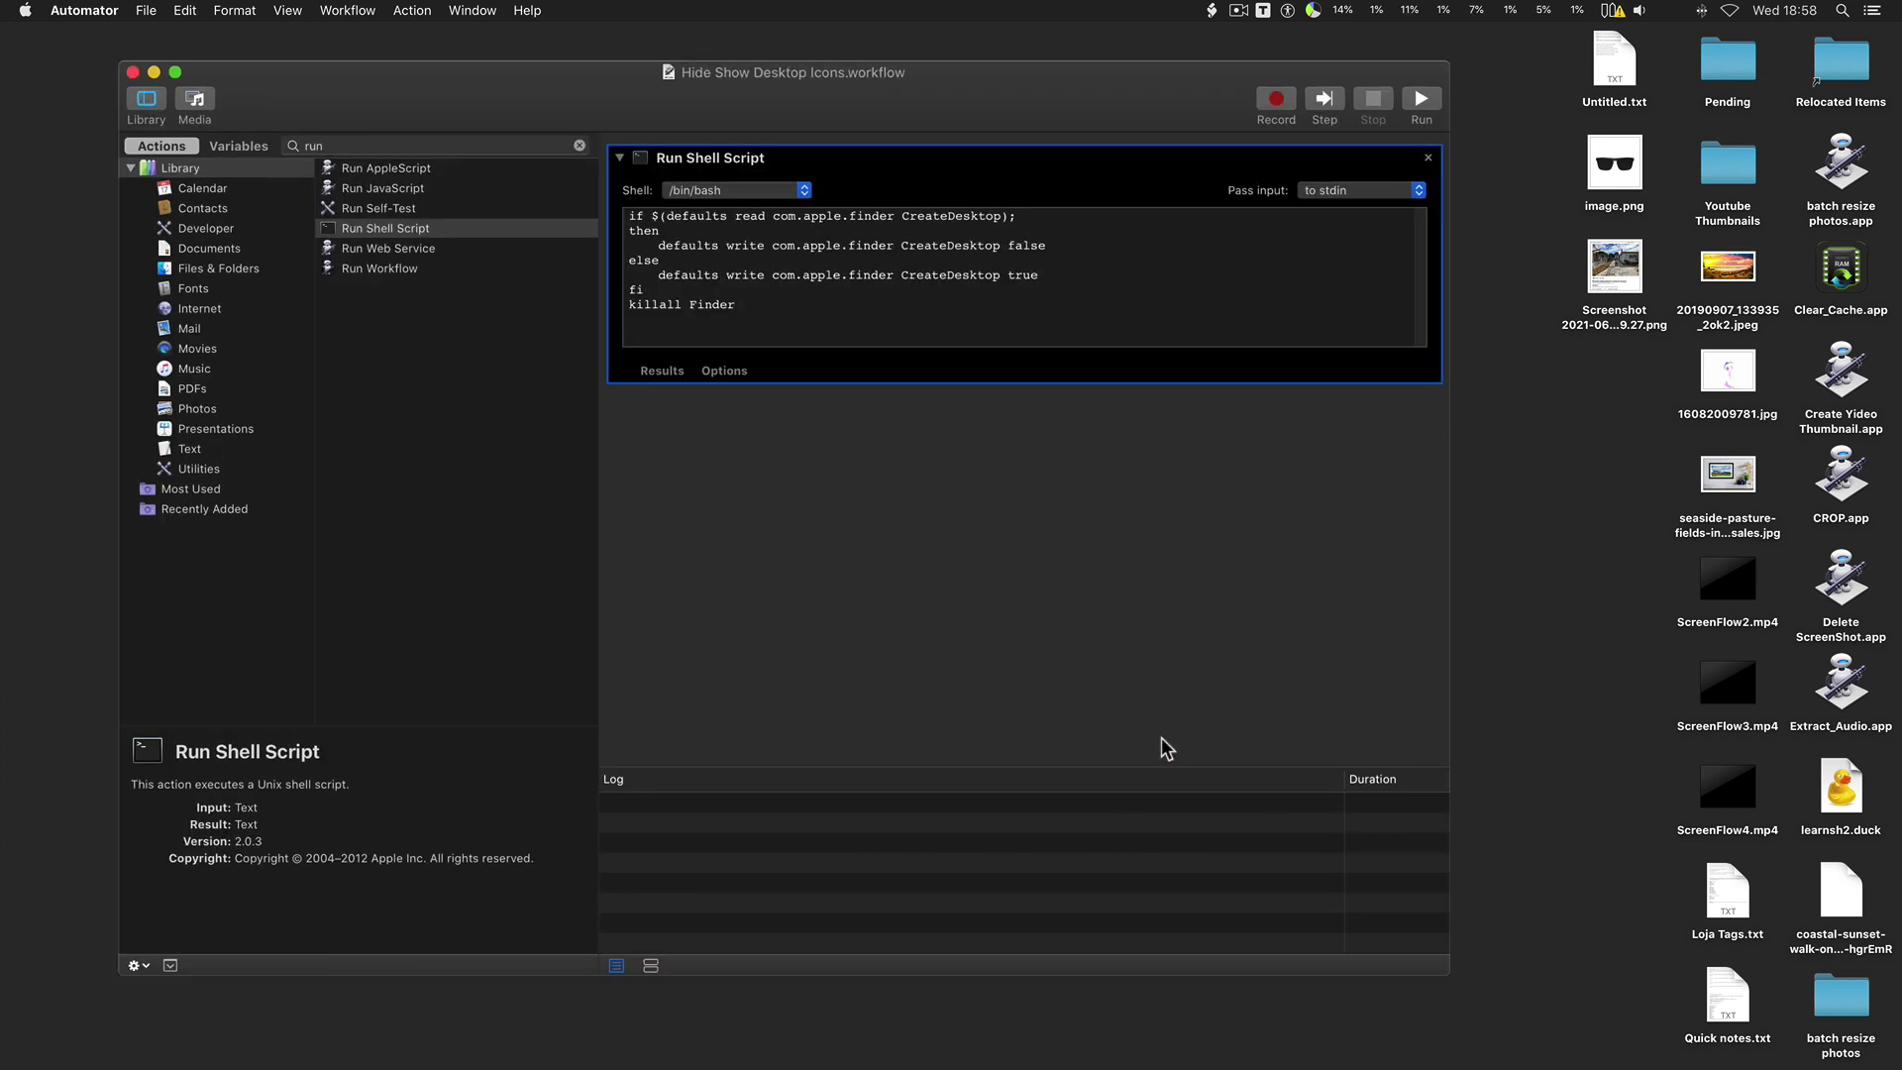
left_click(132, 73)
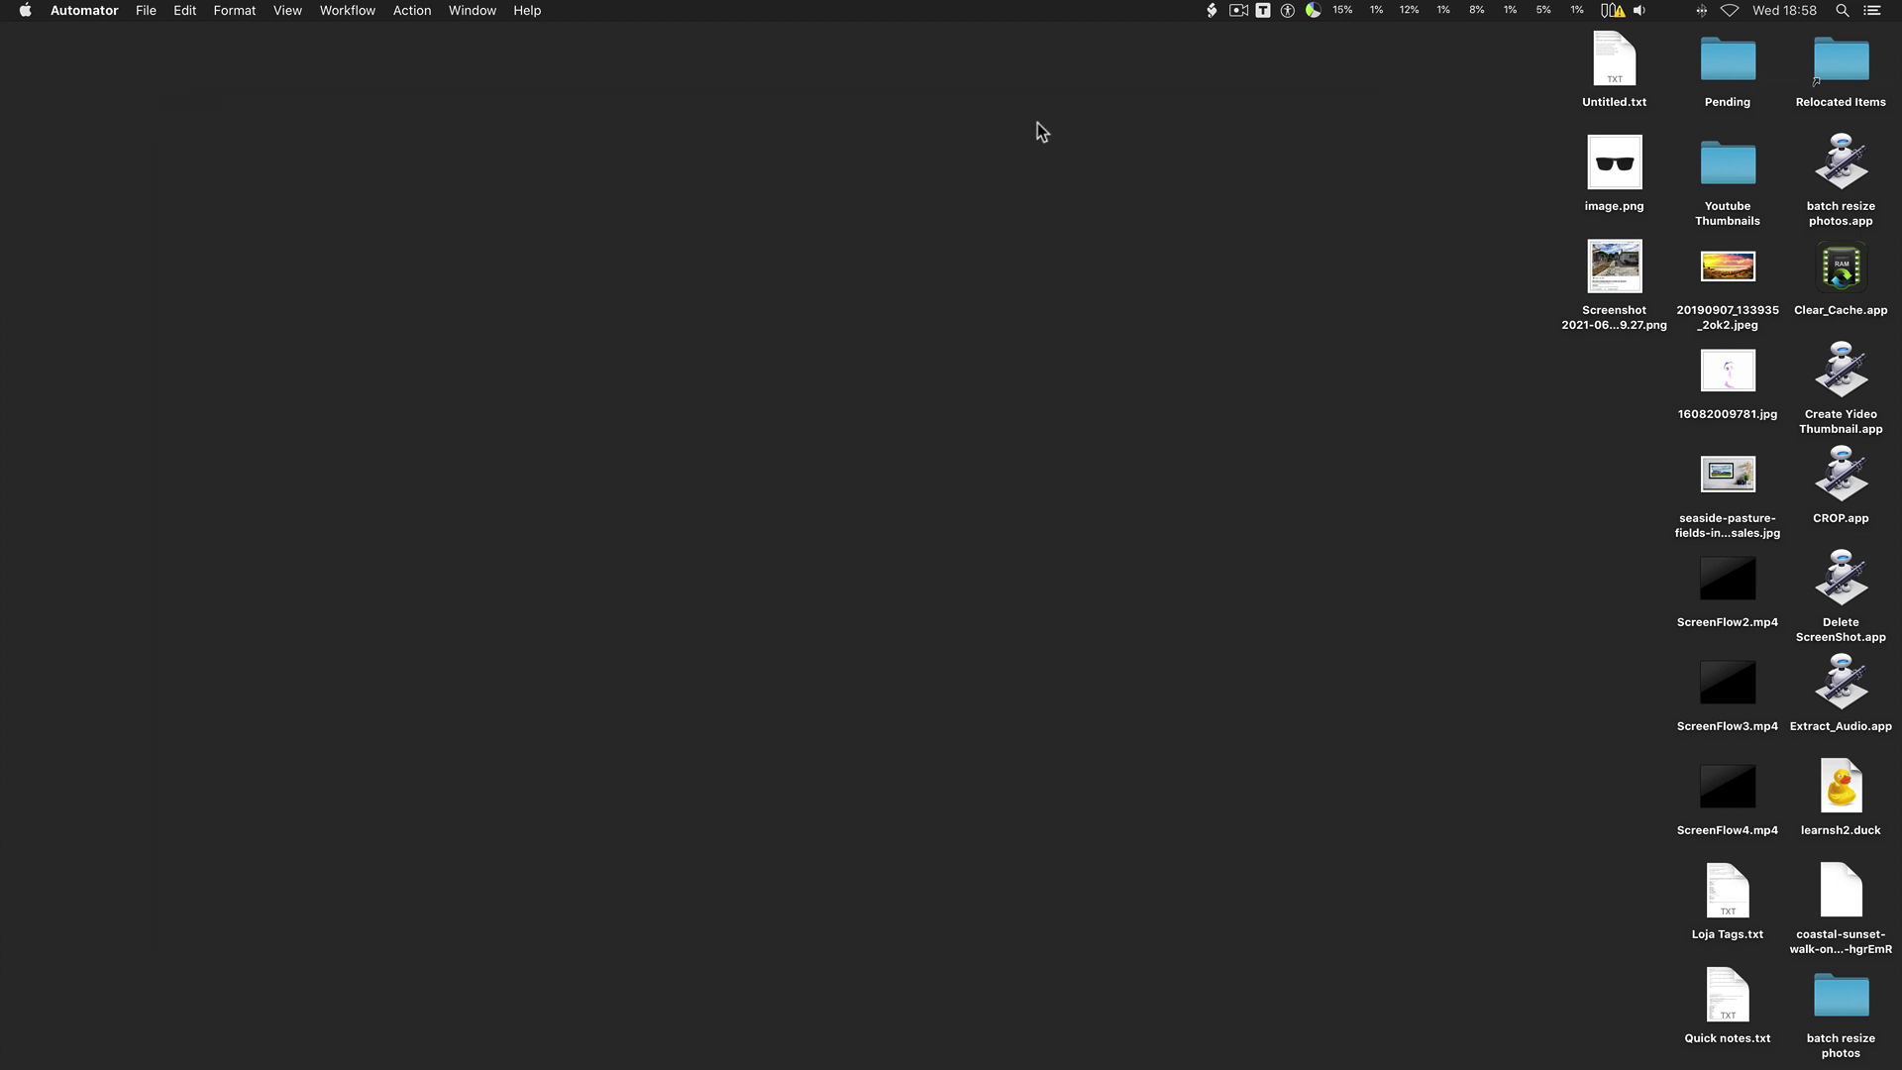
key("super+q")
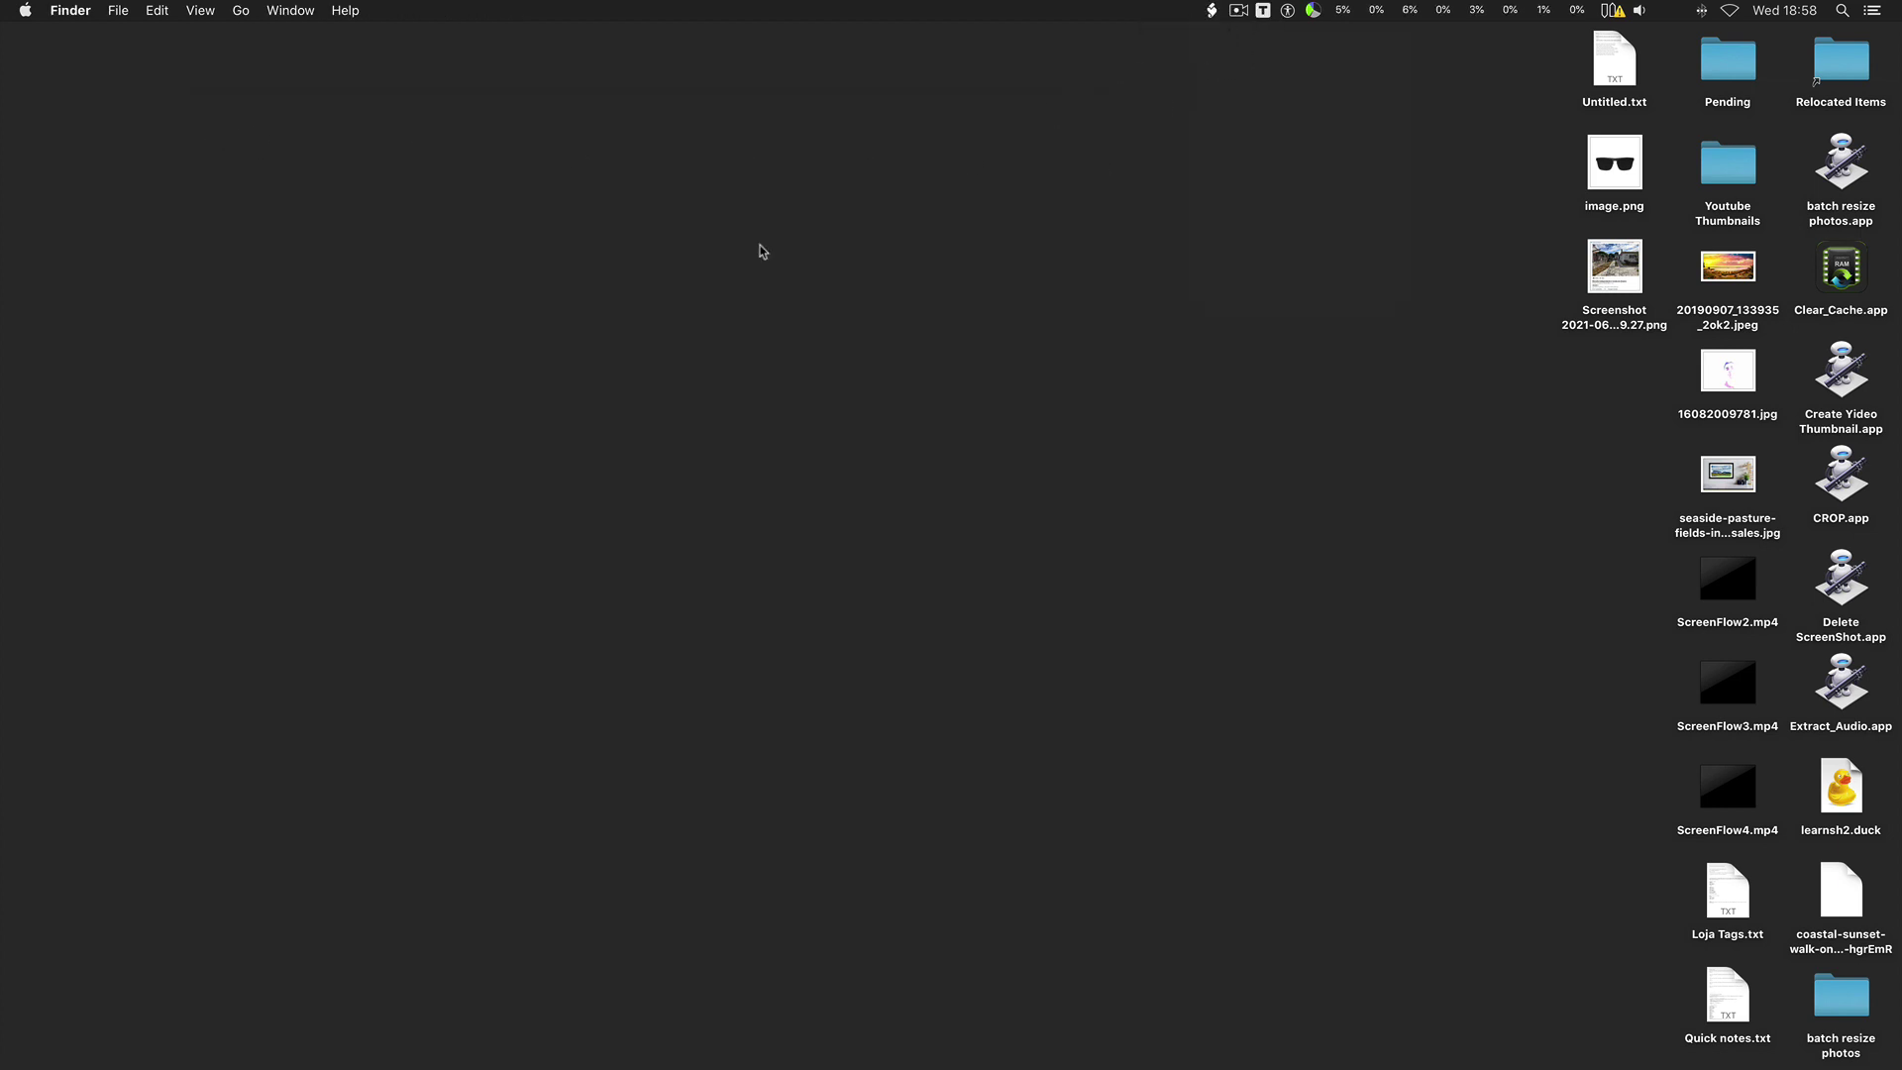
Launch Script Editor and turn on 'Show Script menu in menu bar' in its General preferences.
key("super+space")
type("scri")
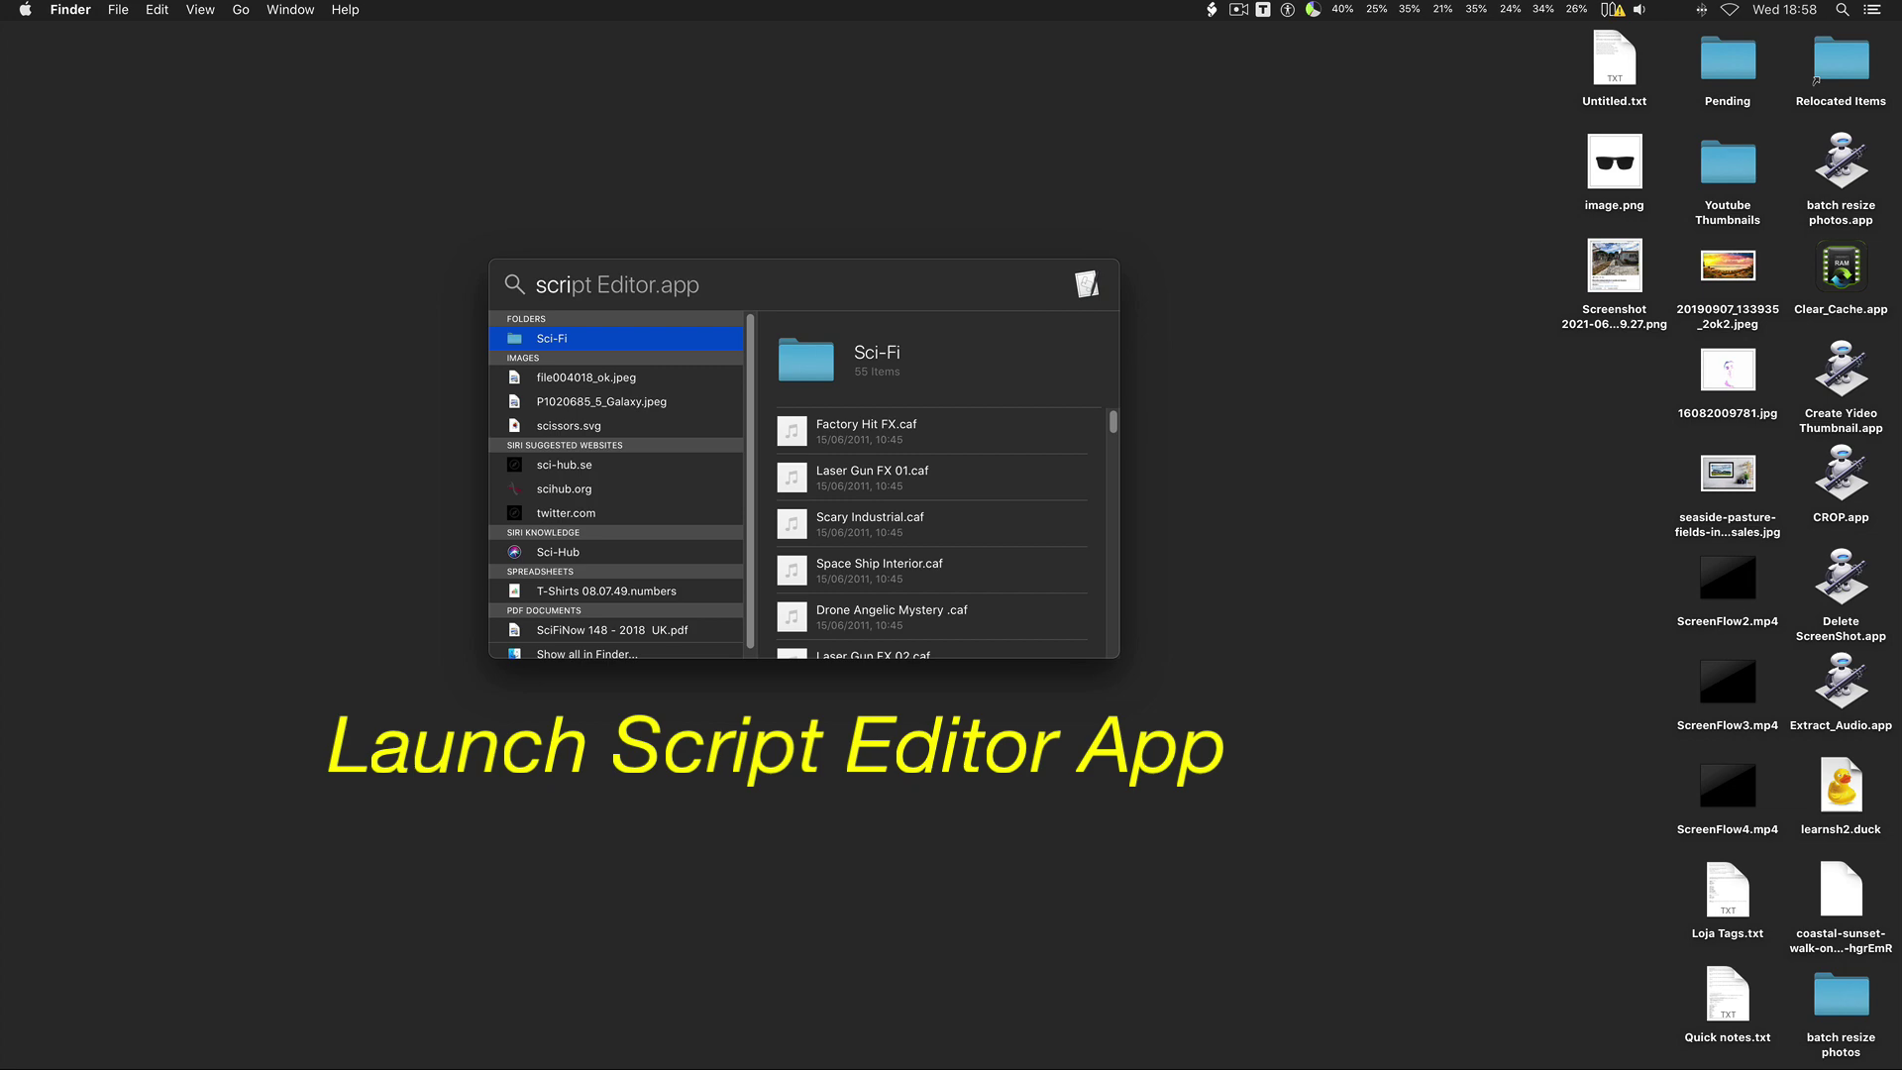
key("Return")
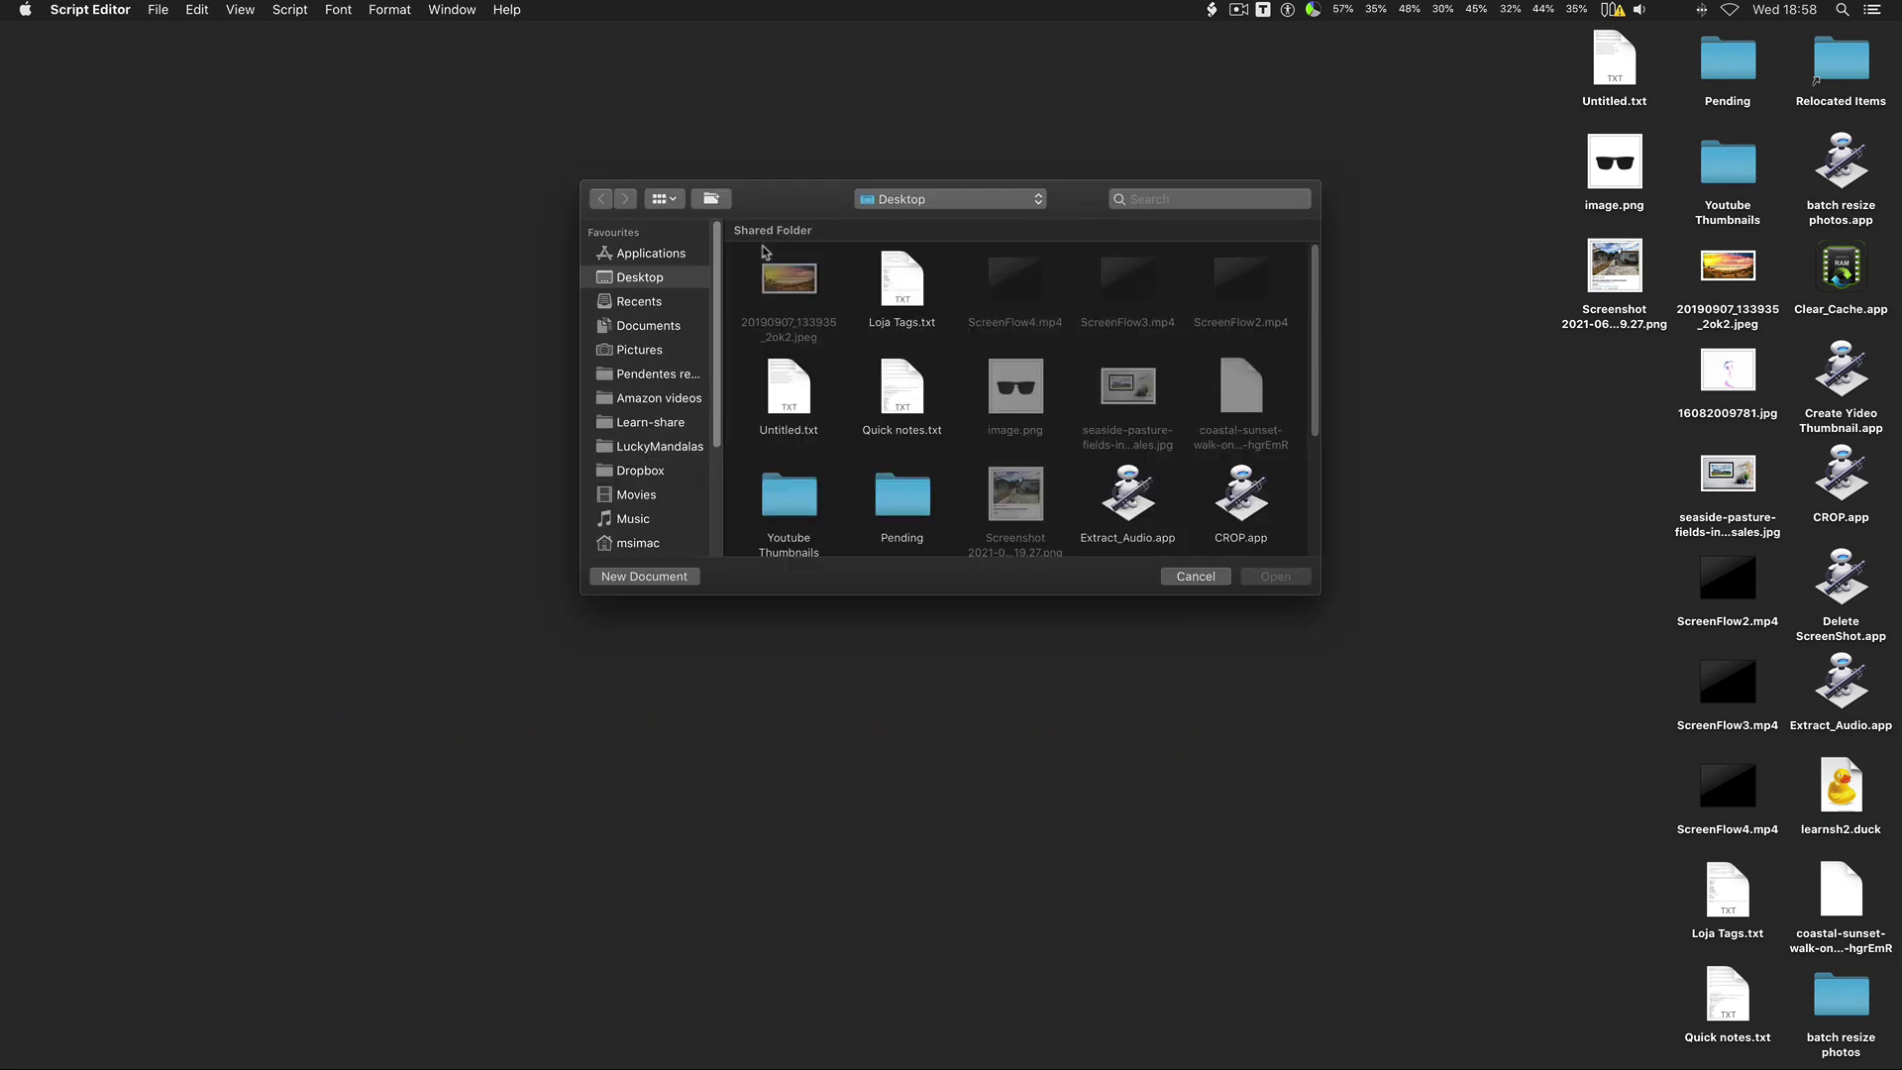
left_click(107, 11)
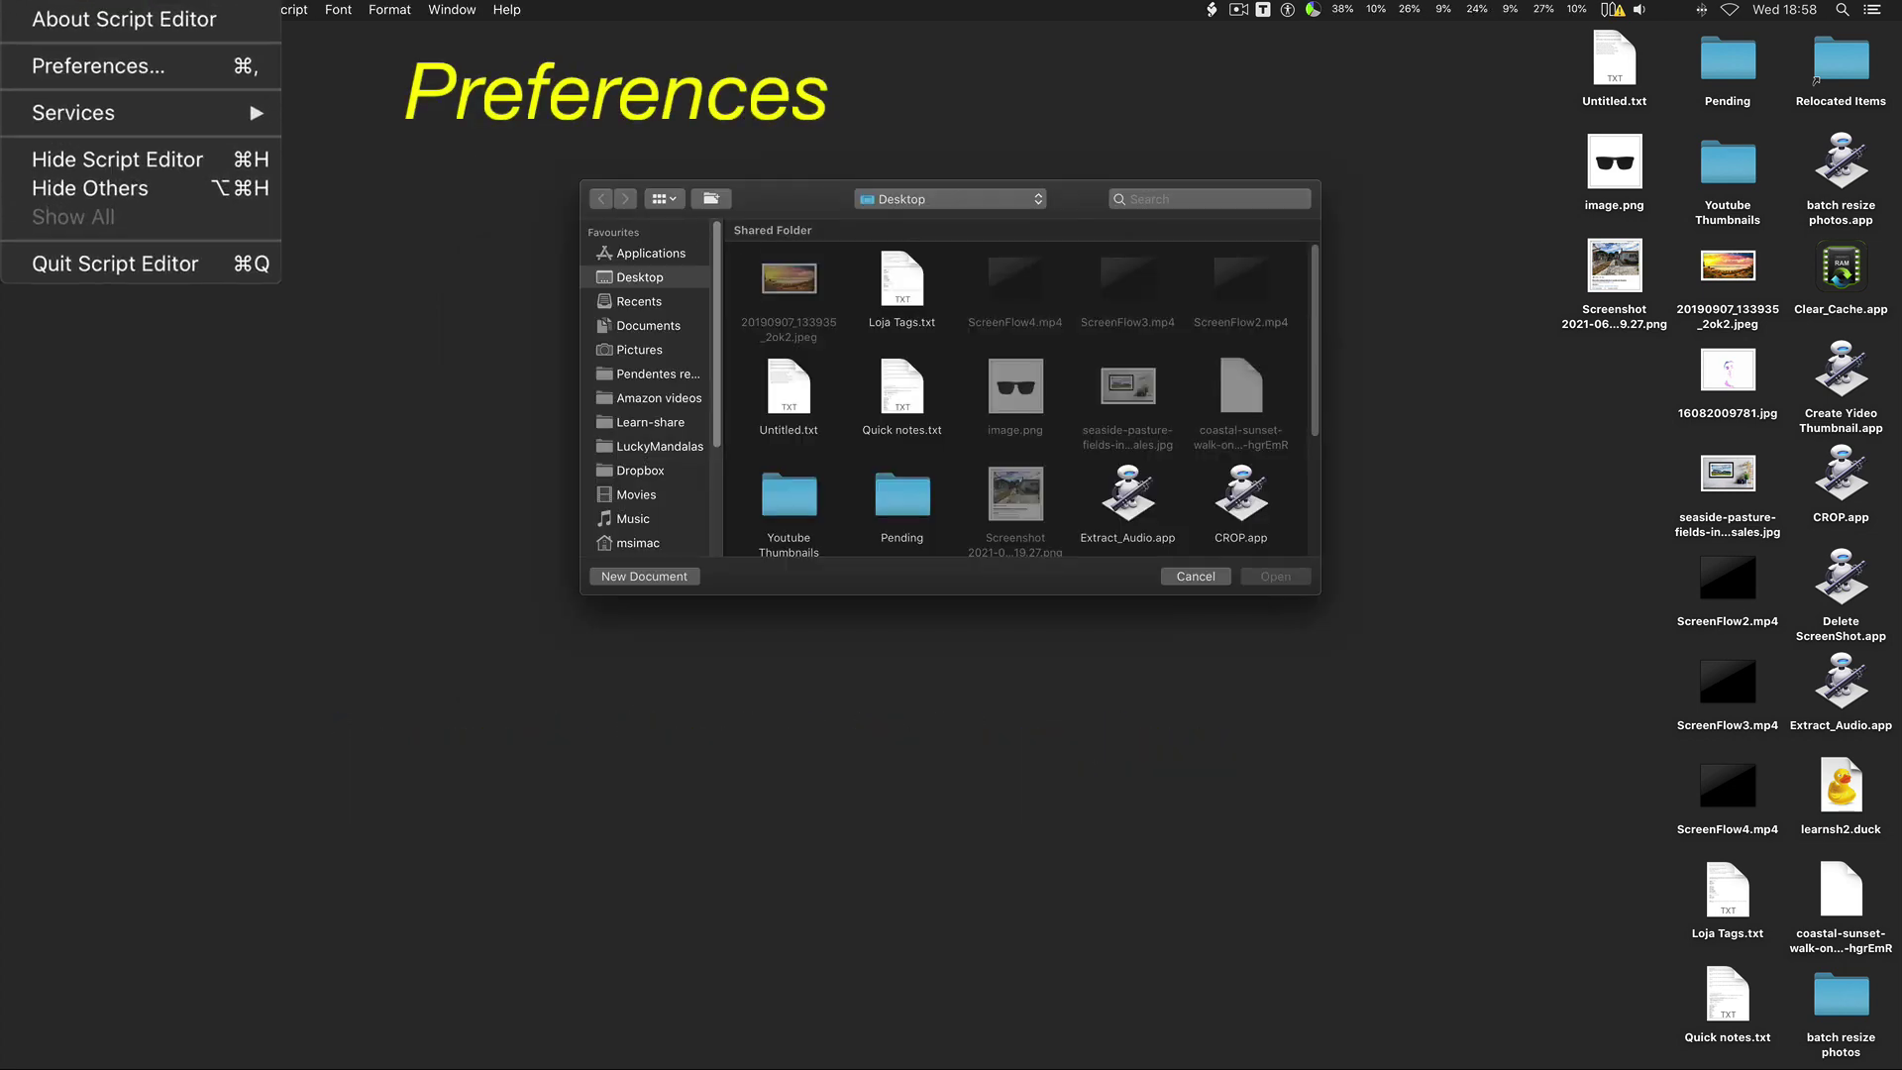
left_click(132, 82)
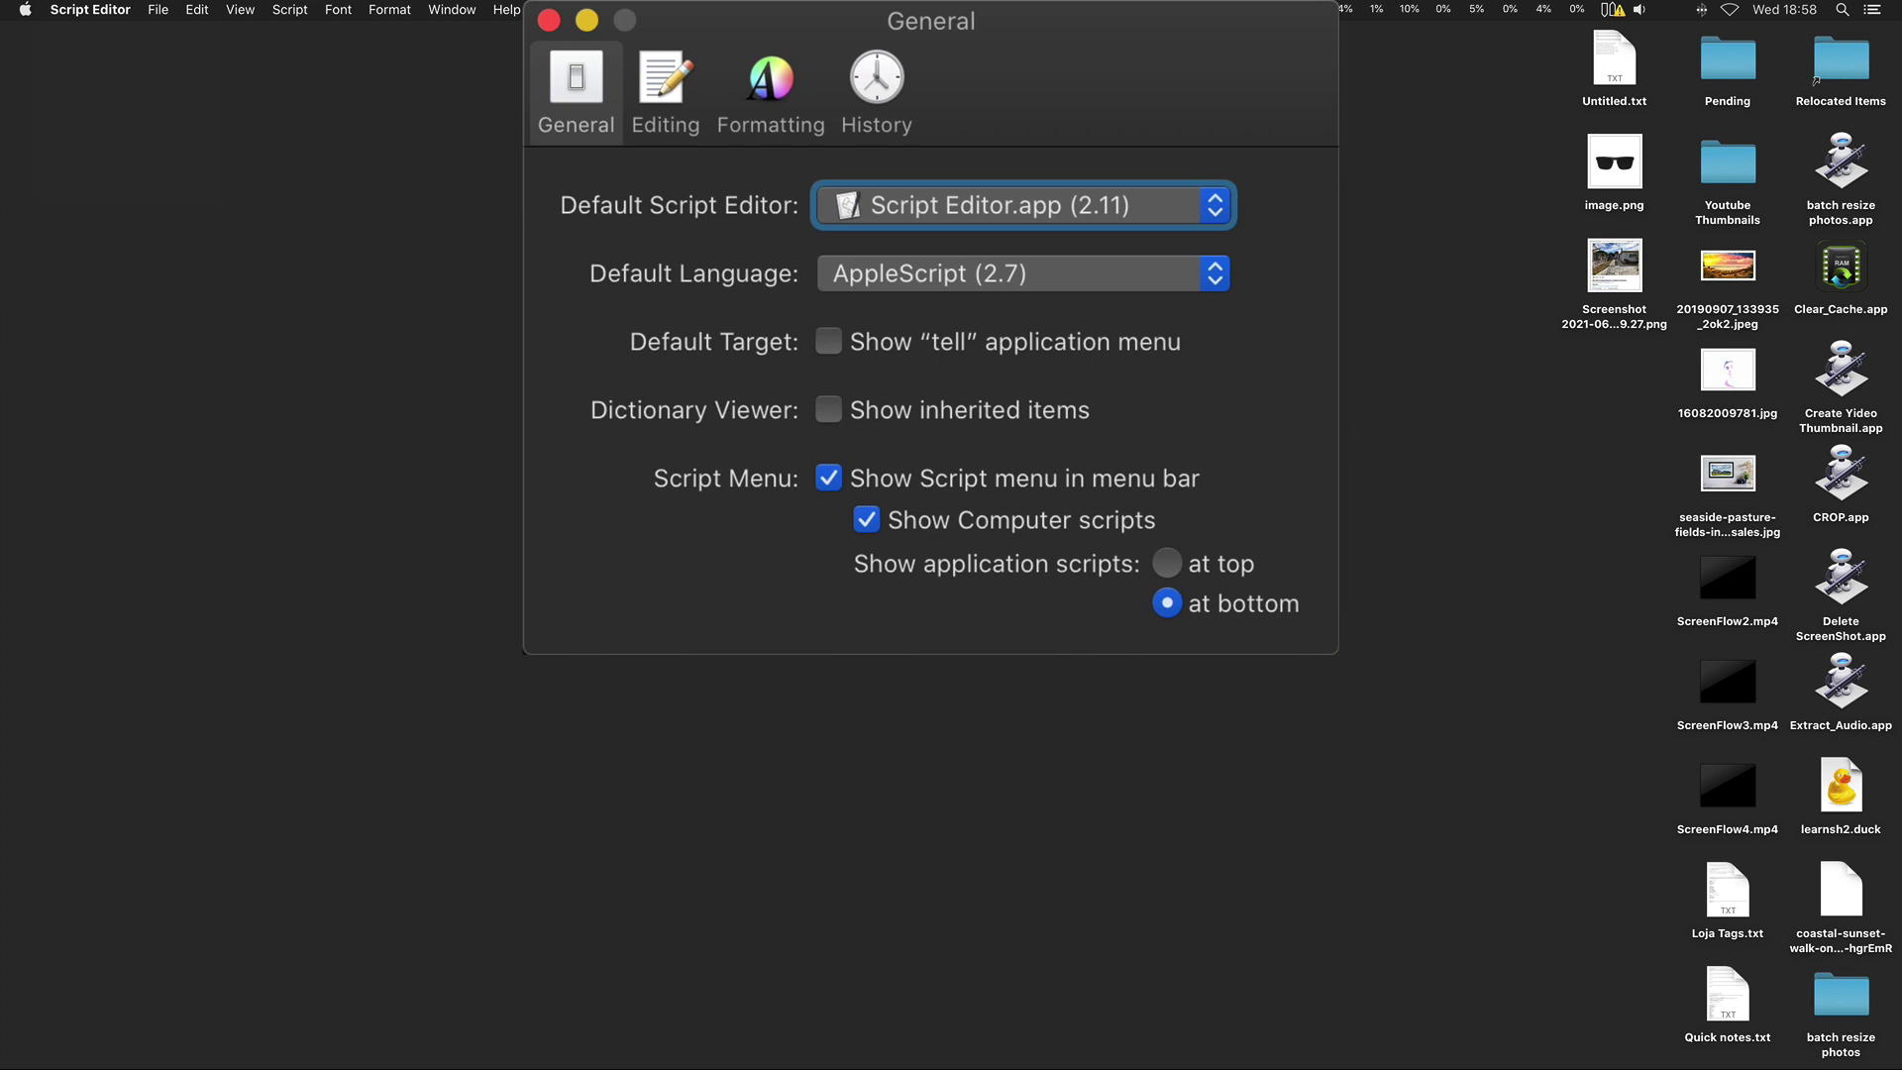
left_click(832, 479)
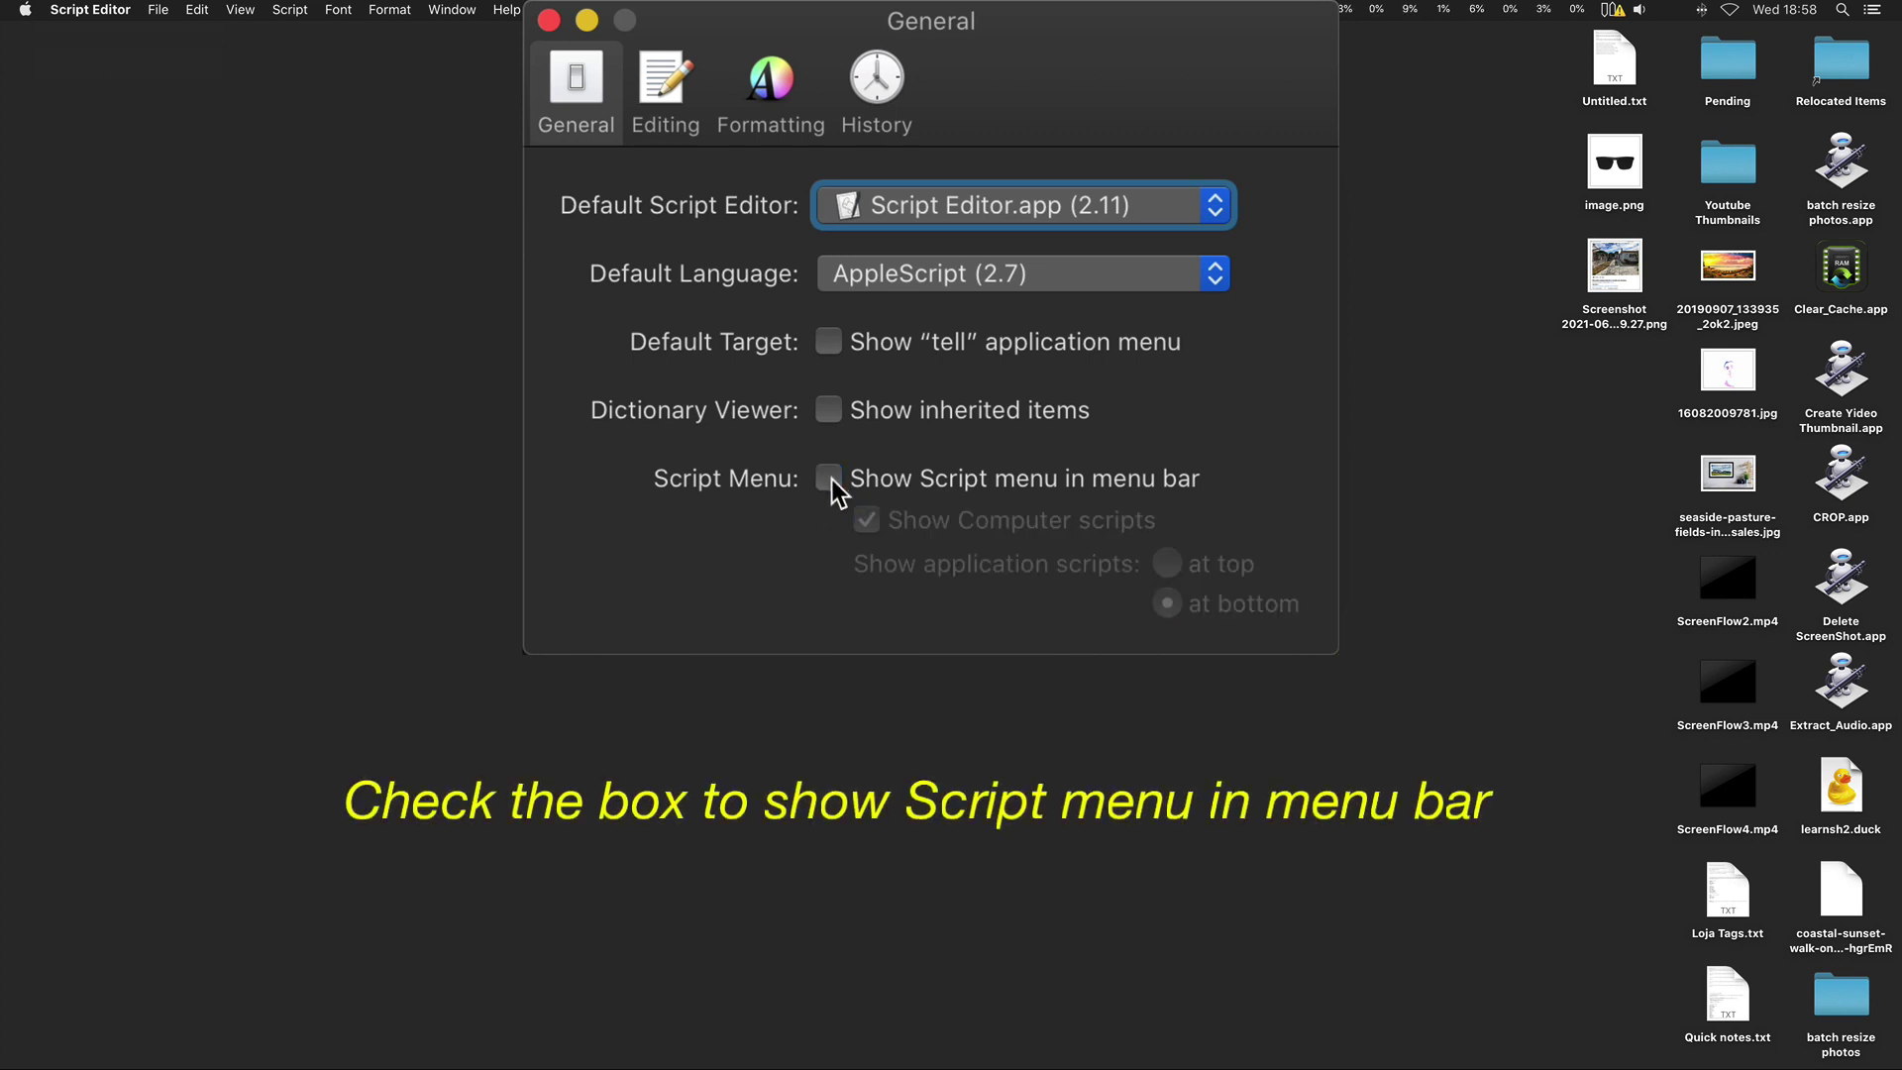
left_click(827, 479)
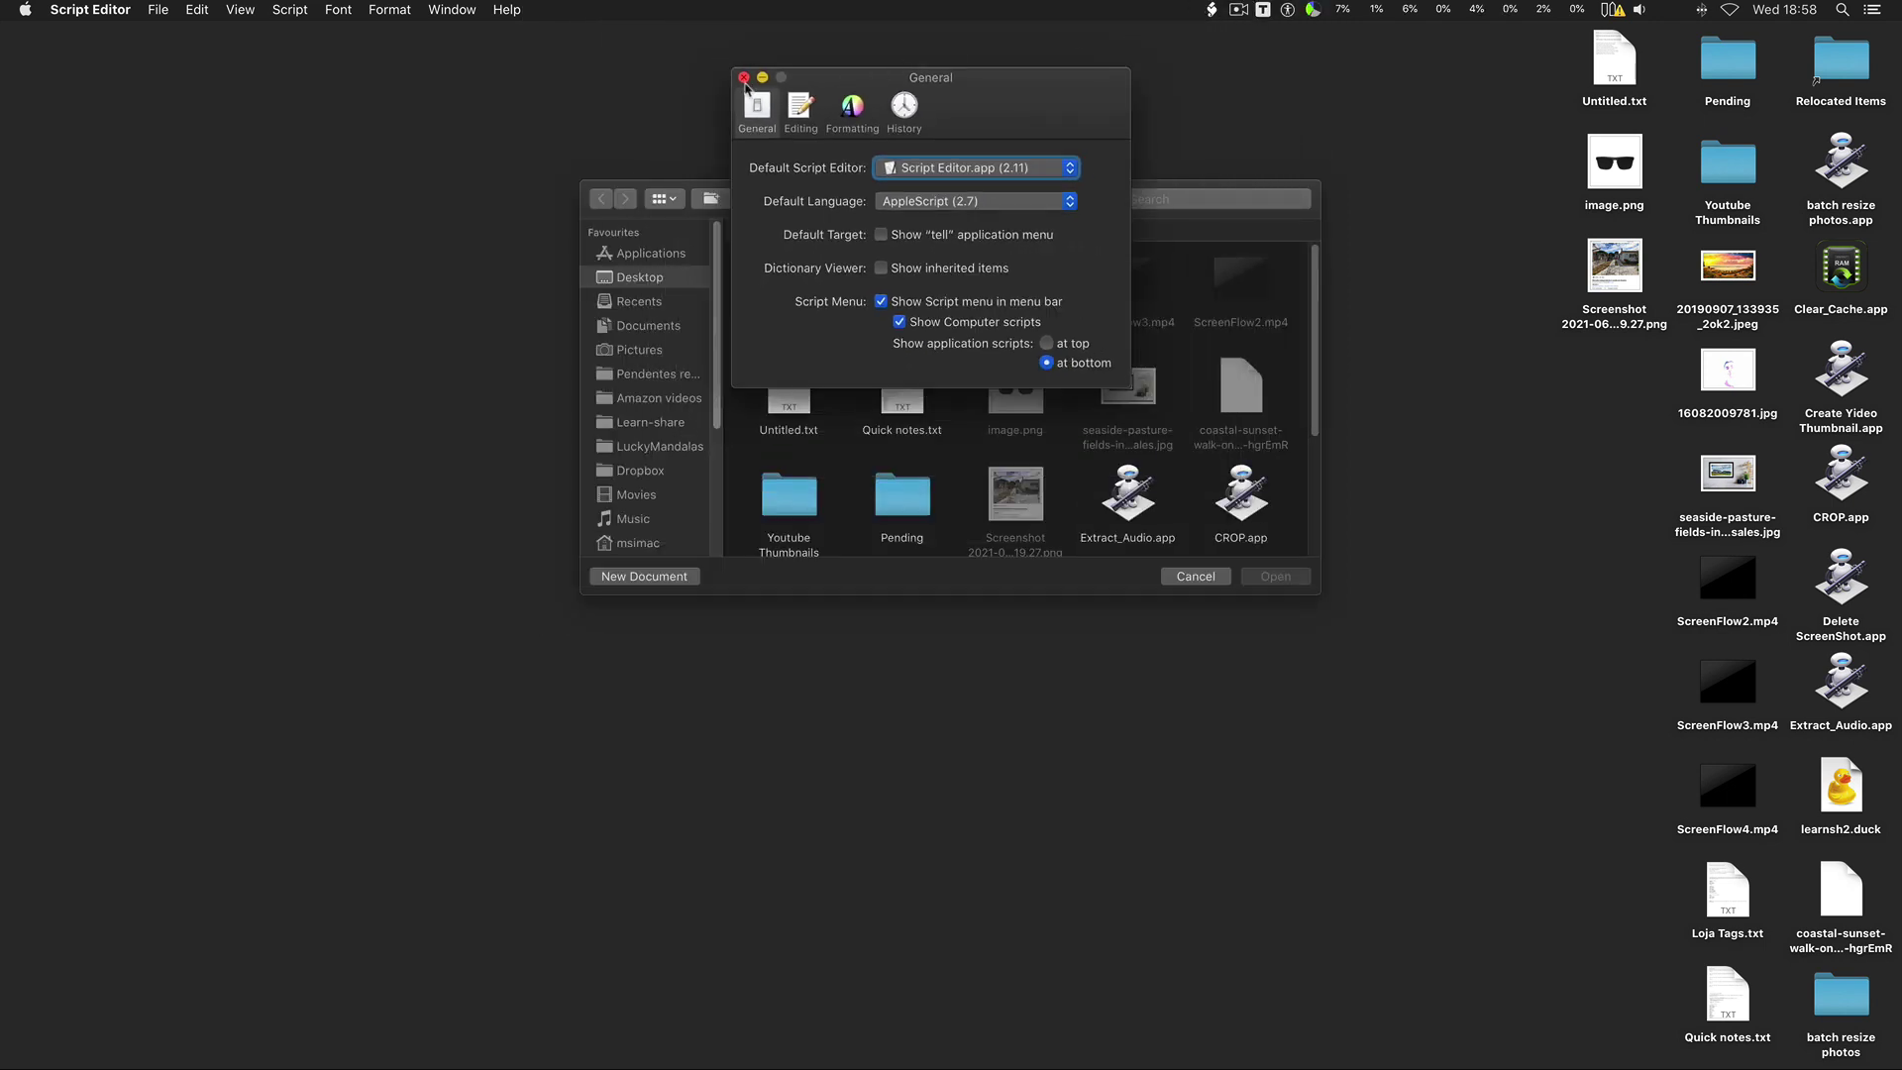
left_click(743, 78)
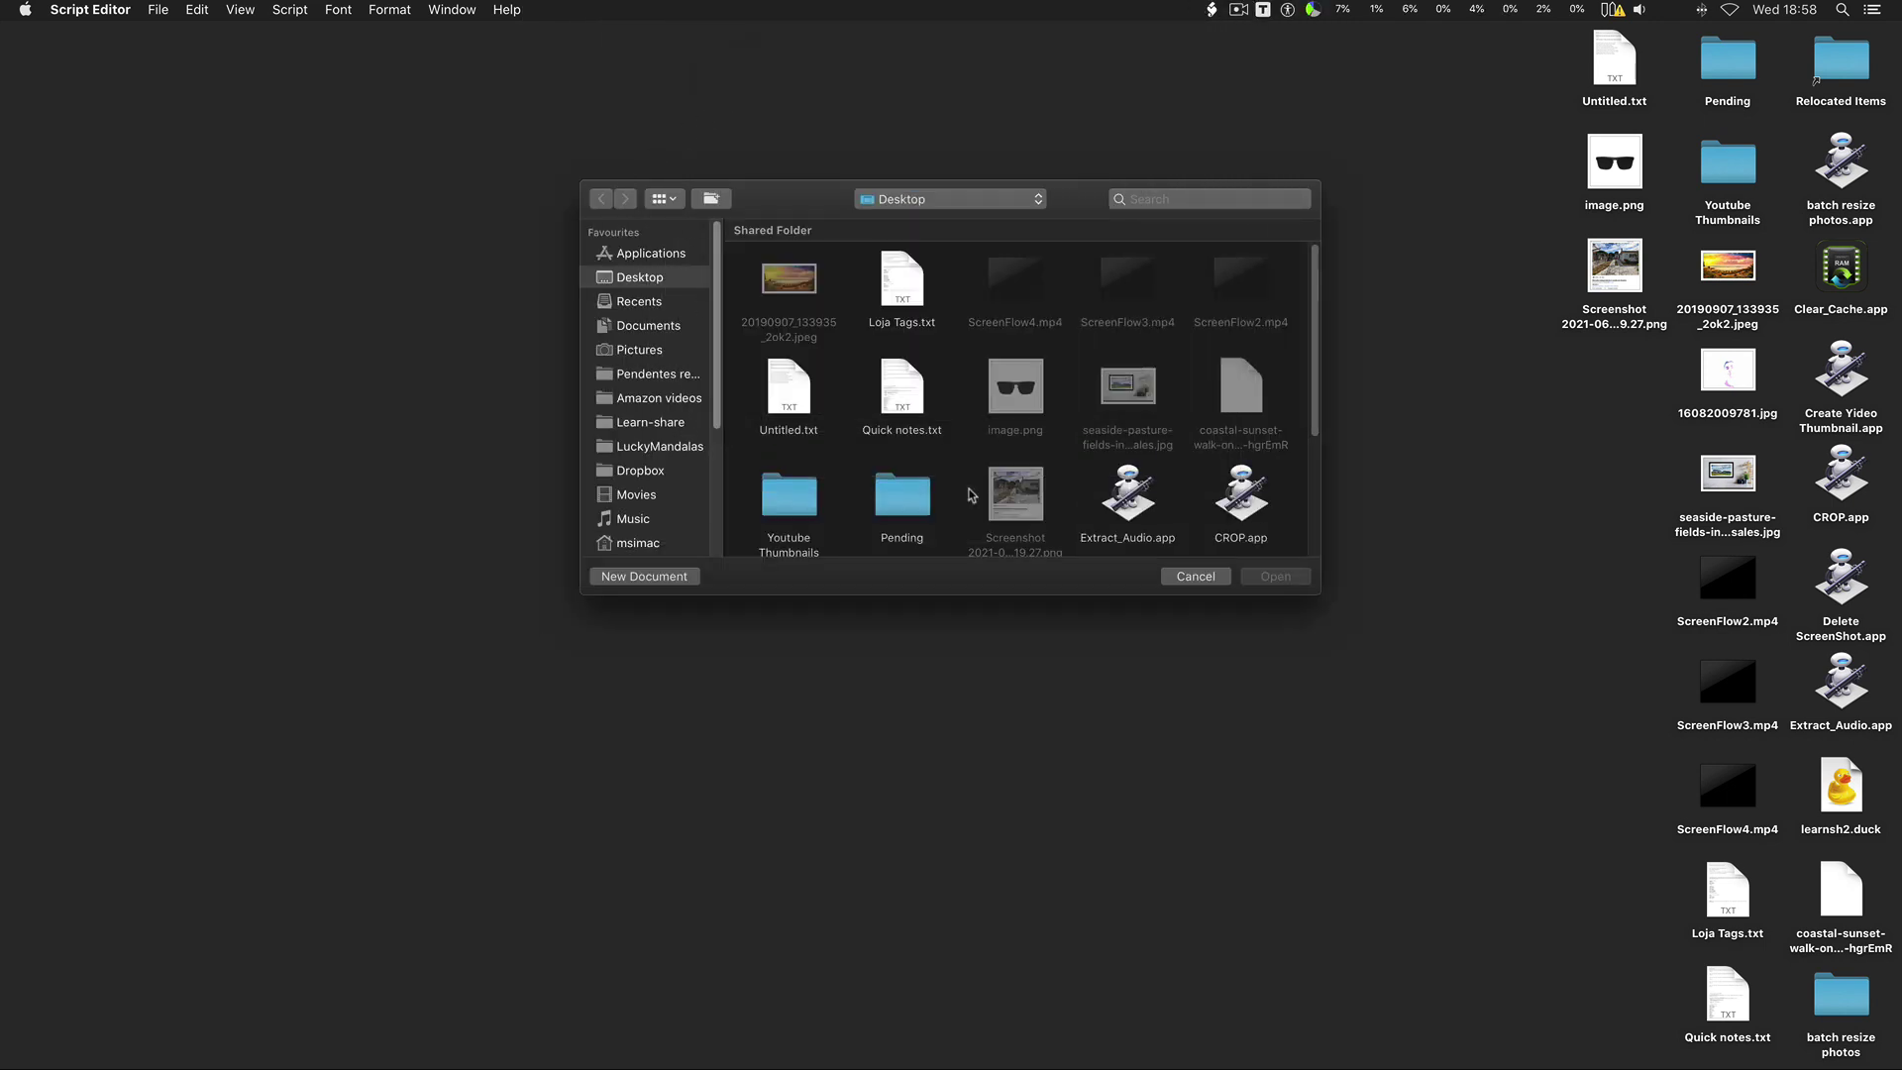
left_click(1195, 575)
Hide the desktop icons with Hide Show Desktop Icons from the Script menu, then reopen the menu.
left_click(1211, 11)
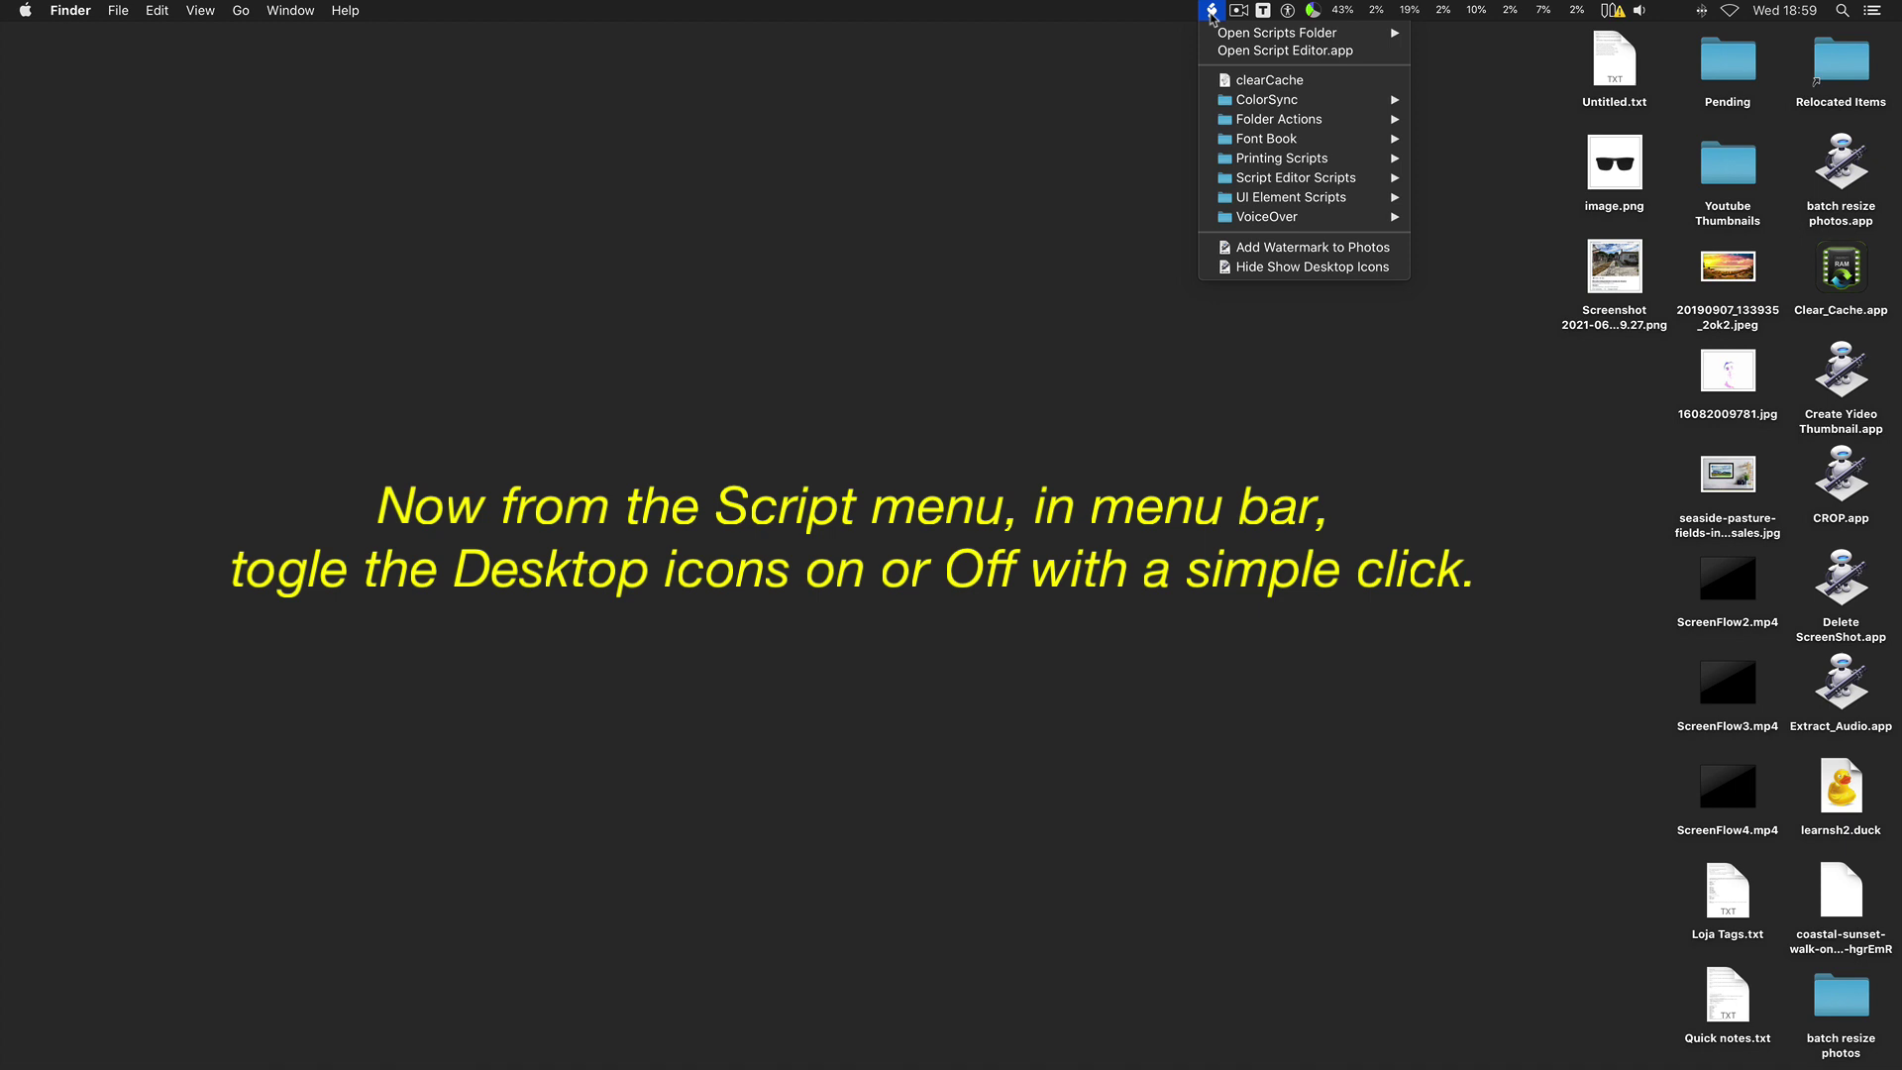
left_click(1303, 268)
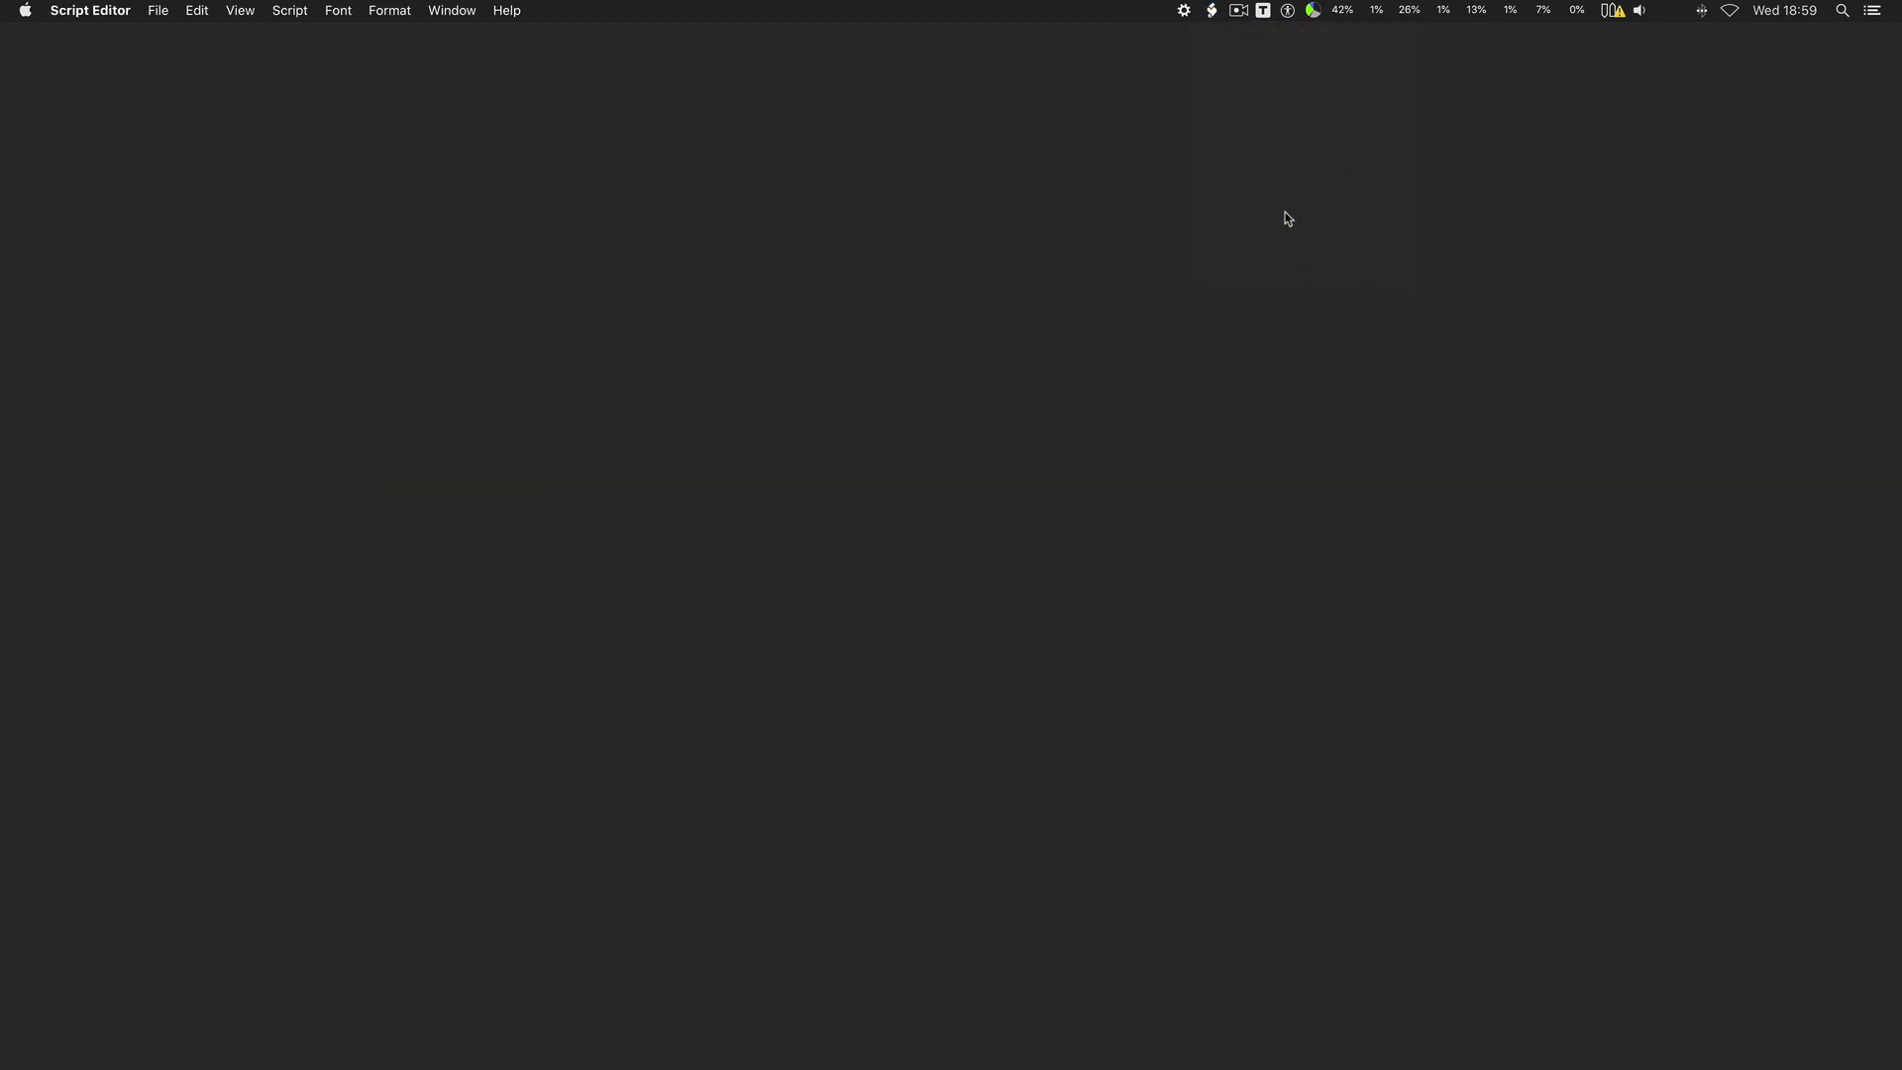
left_click(1210, 13)
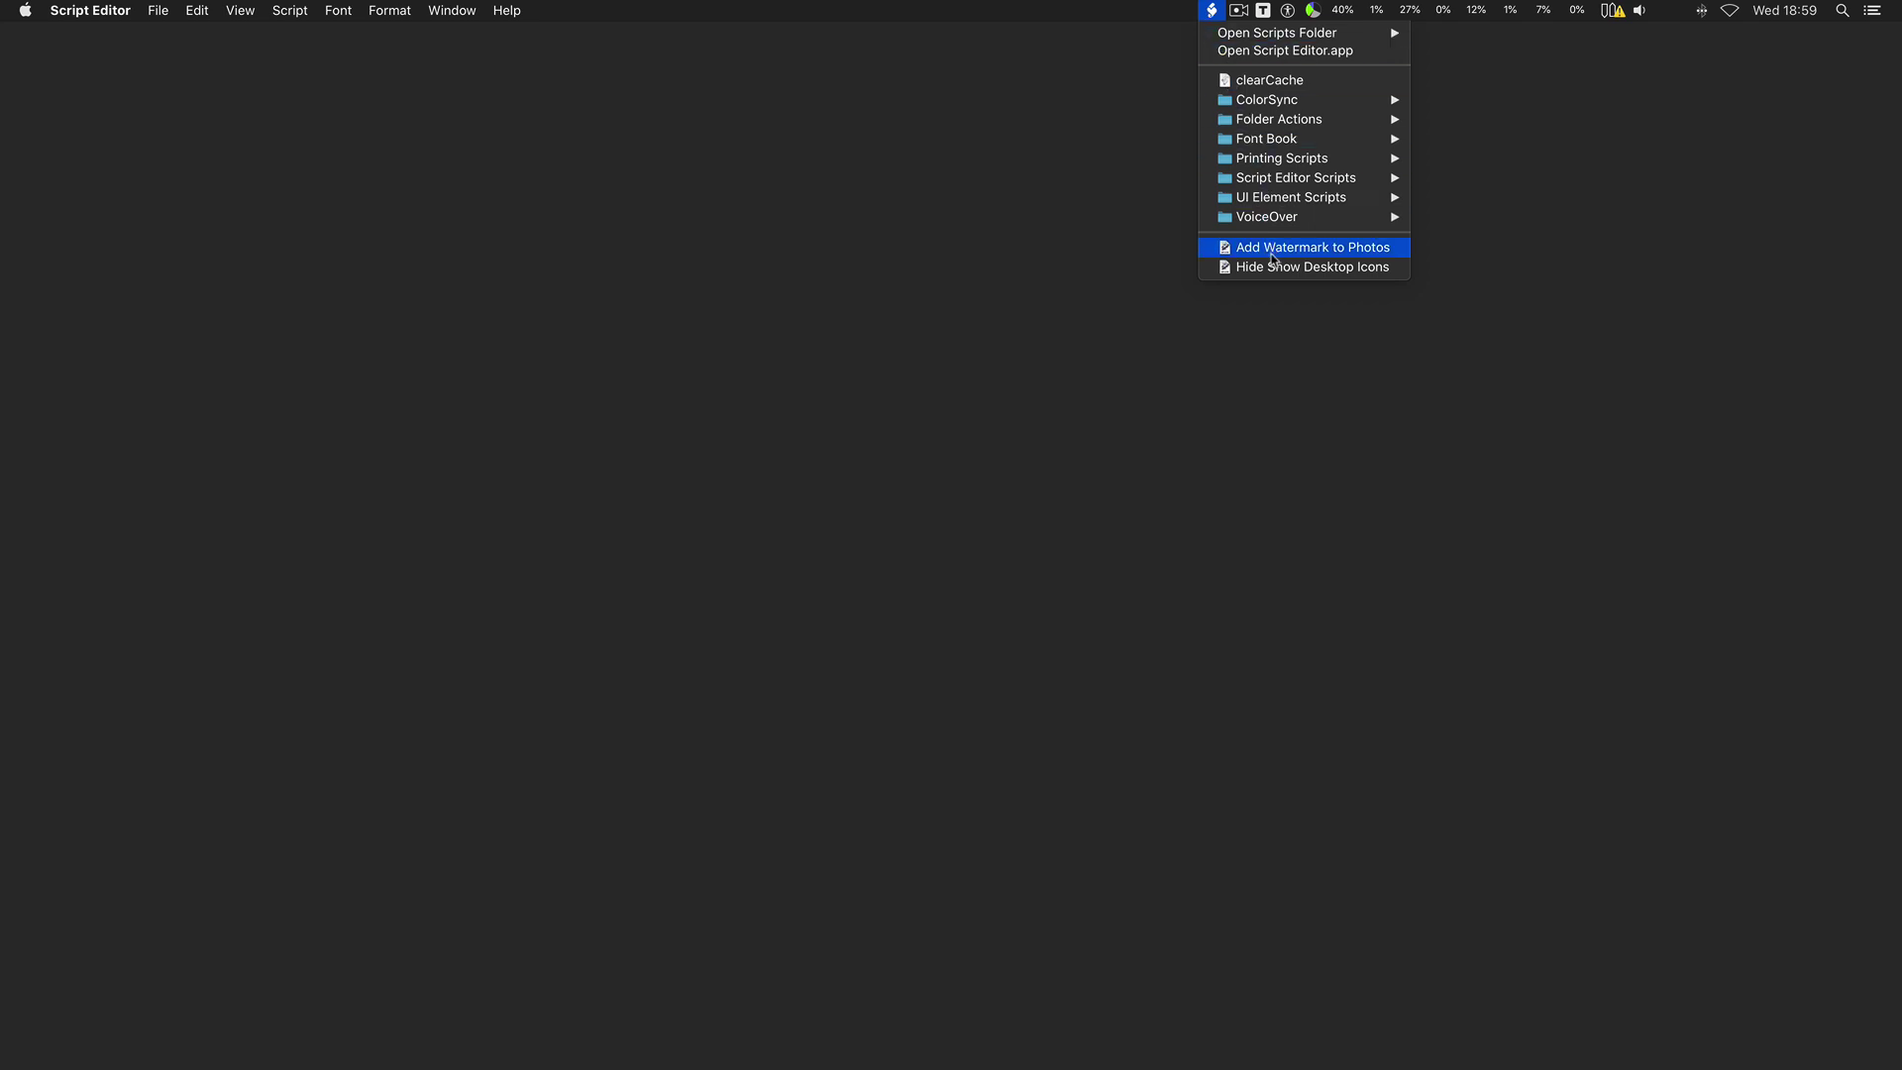